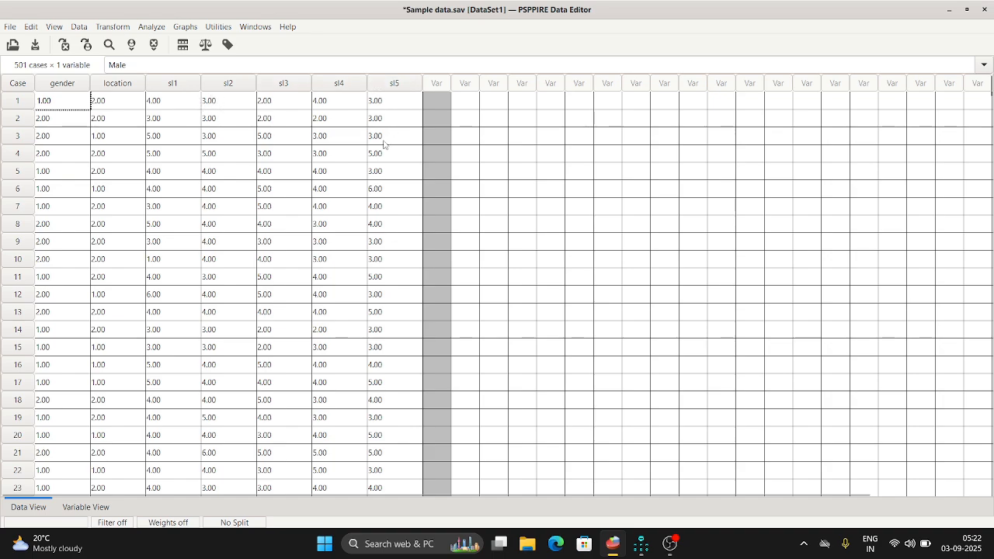
# Review the value labels defined for the gender and location variables.
pyautogui.click(112, 507)
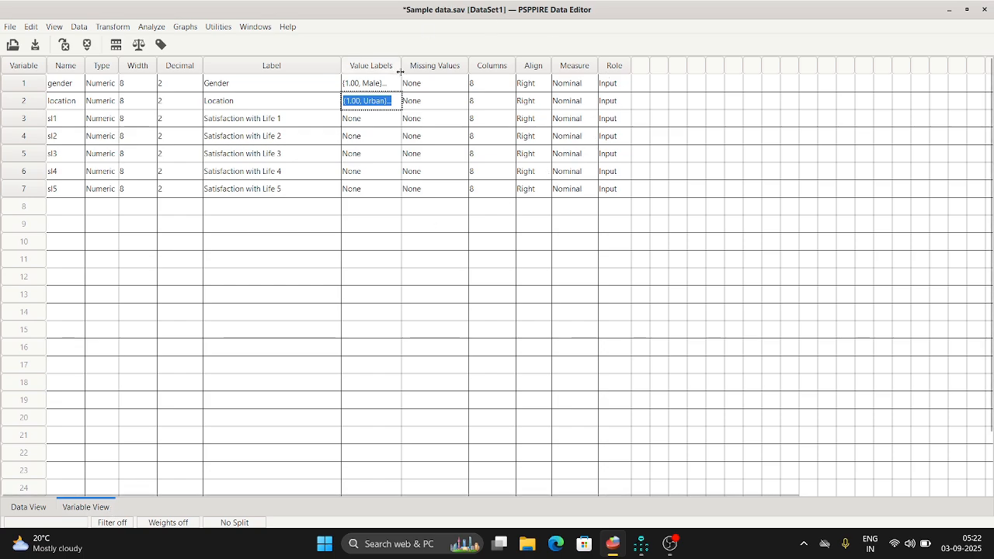
pyautogui.click(392, 82)
pyautogui.click(392, 83)
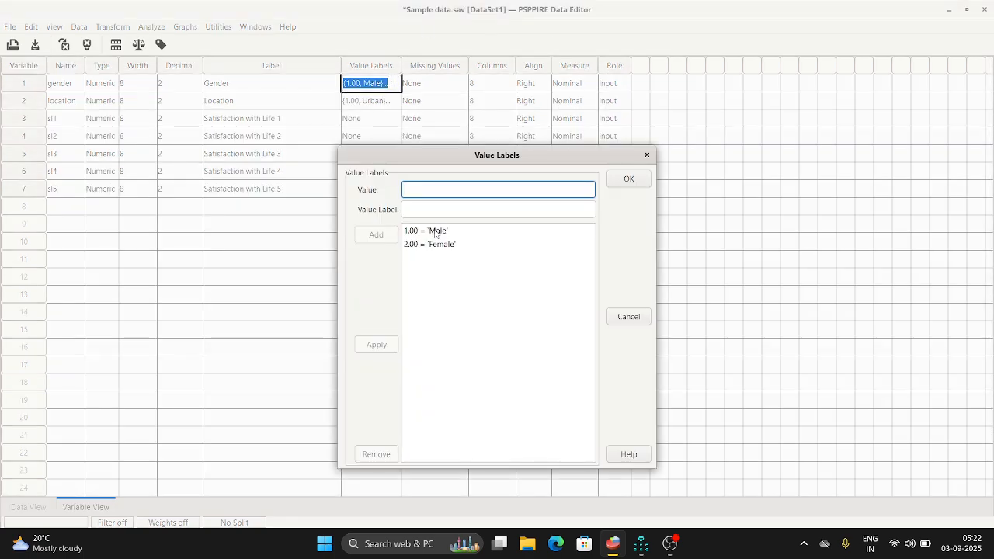
pyautogui.click(646, 154)
pyautogui.click(395, 101)
pyautogui.click(395, 102)
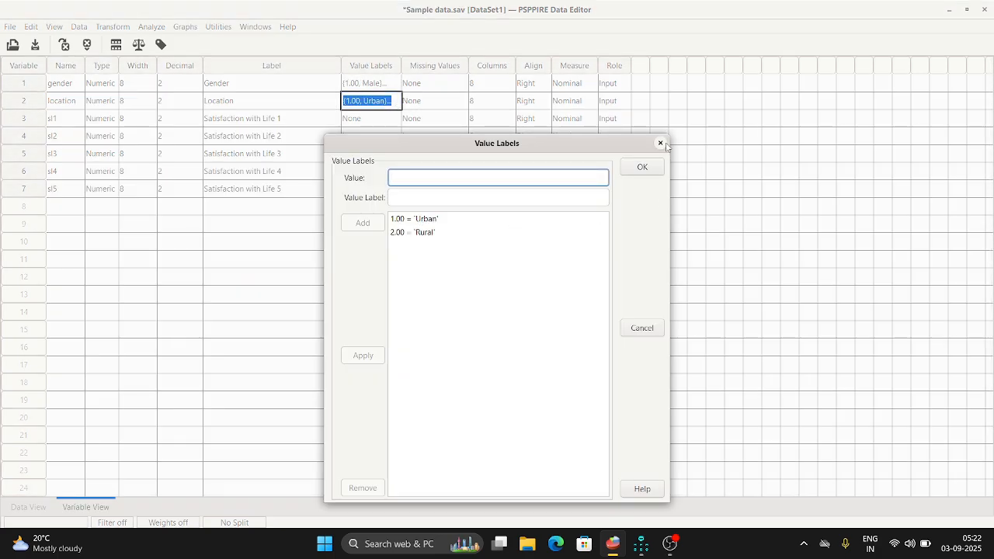
pyautogui.click(660, 144)
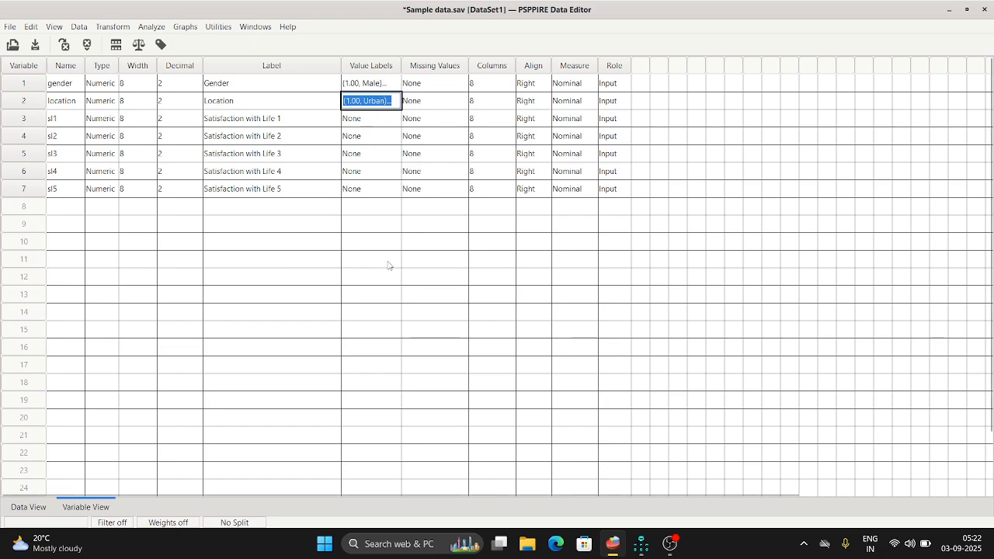
pyautogui.click(393, 82)
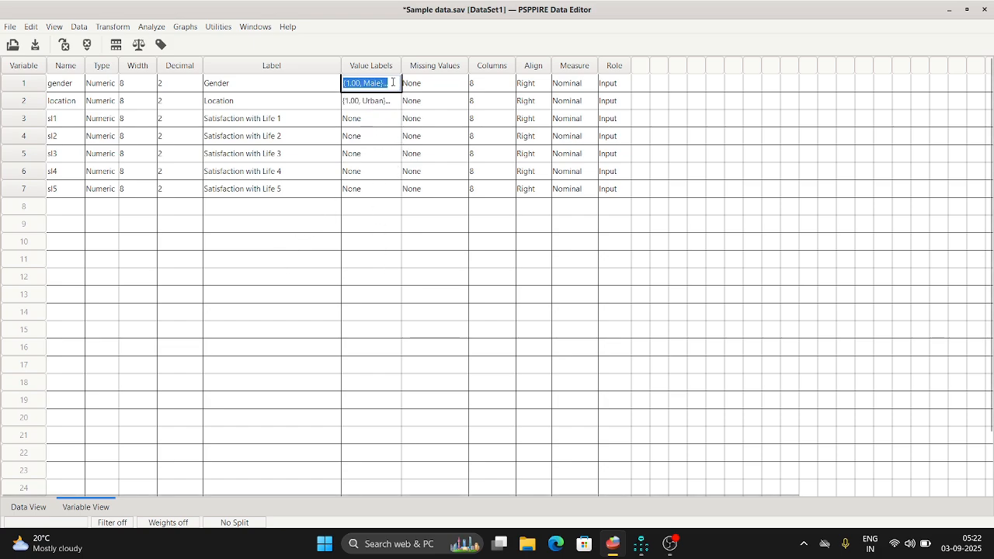
pyautogui.click(393, 82)
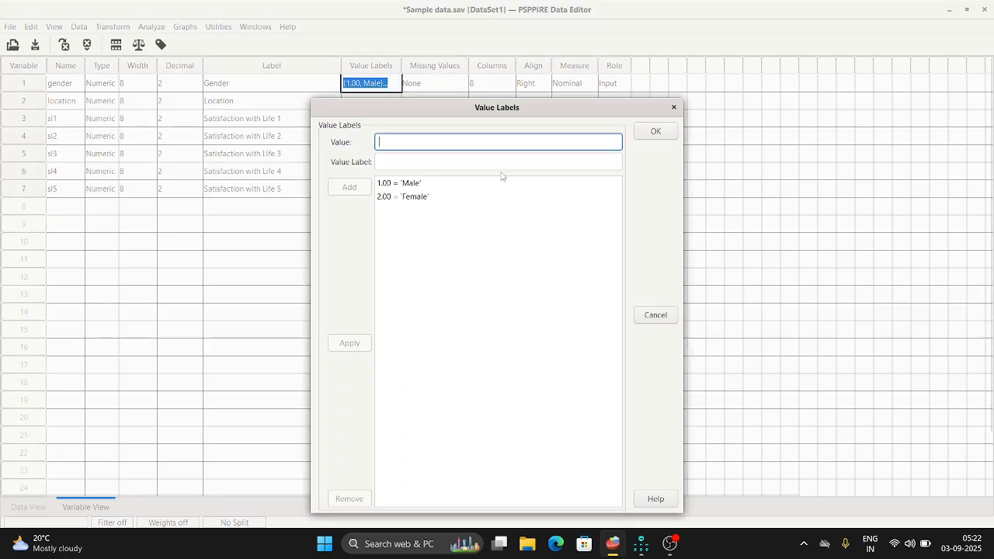
pyautogui.click(674, 107)
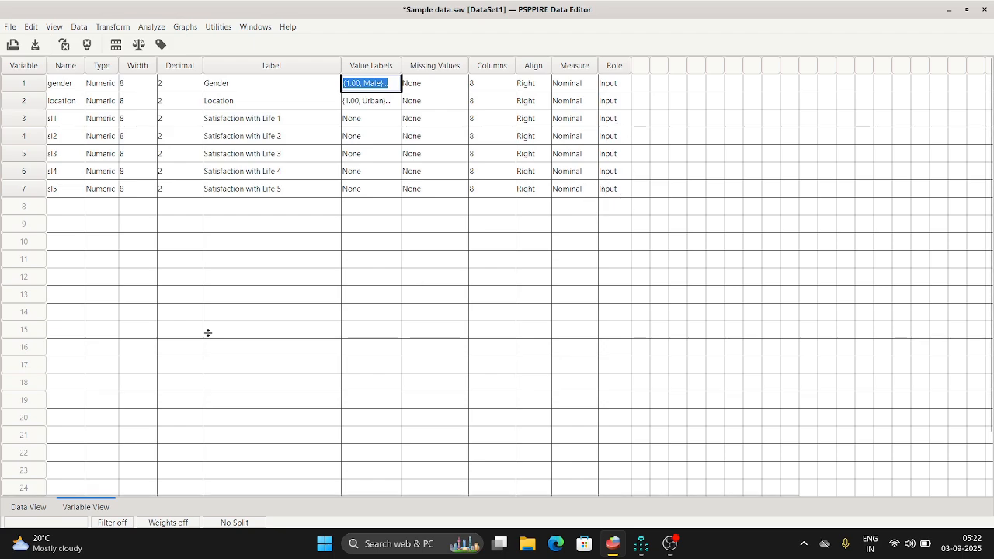
# Set up a recode of Gender into a different variable with the output name male and label Male.
pyautogui.click(29, 507)
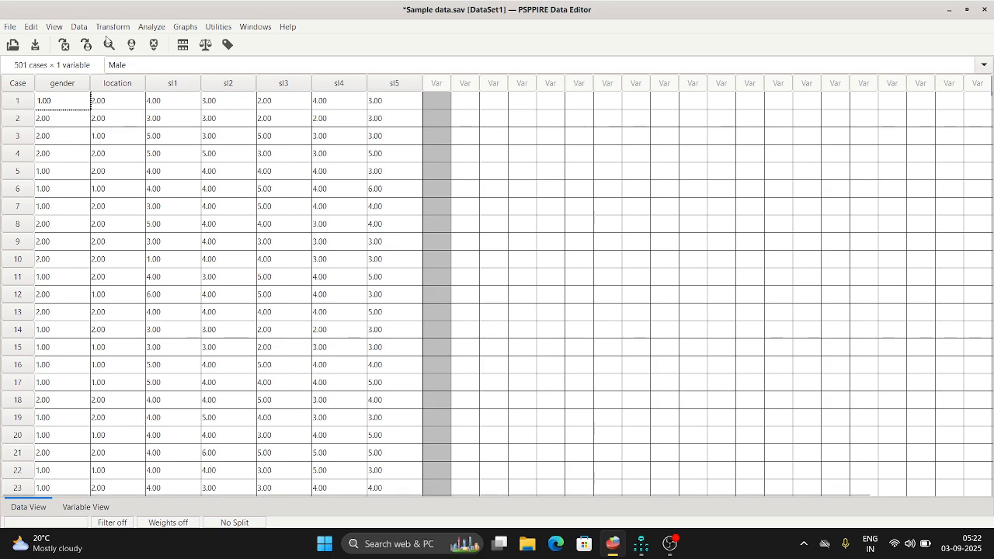
pyautogui.click(106, 28)
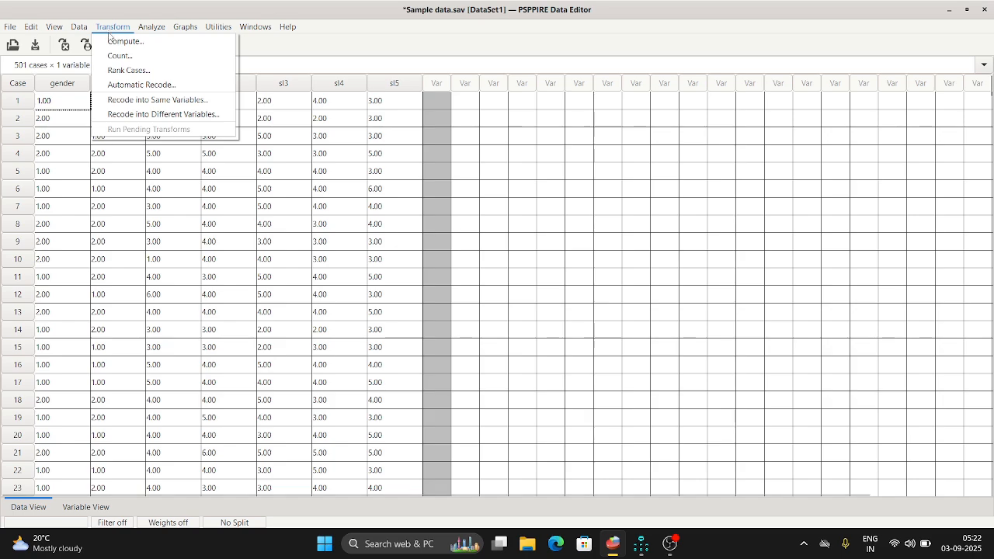
pyautogui.click(148, 117)
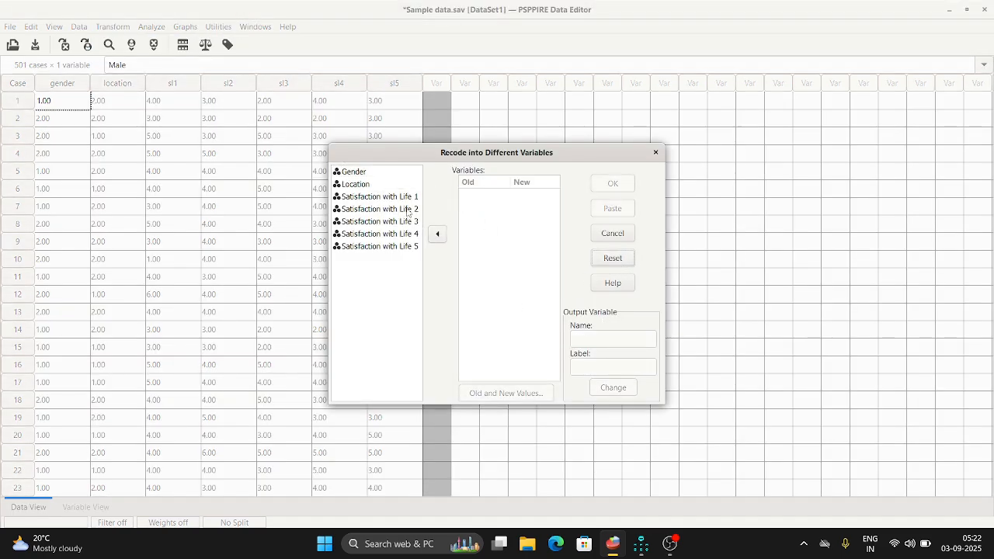
pyautogui.click(363, 175)
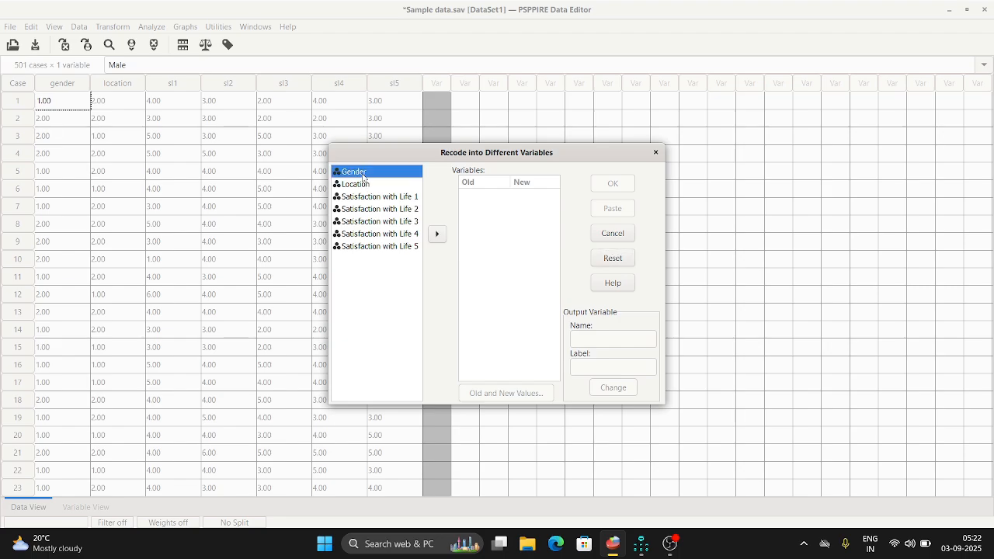
pyautogui.click(437, 233)
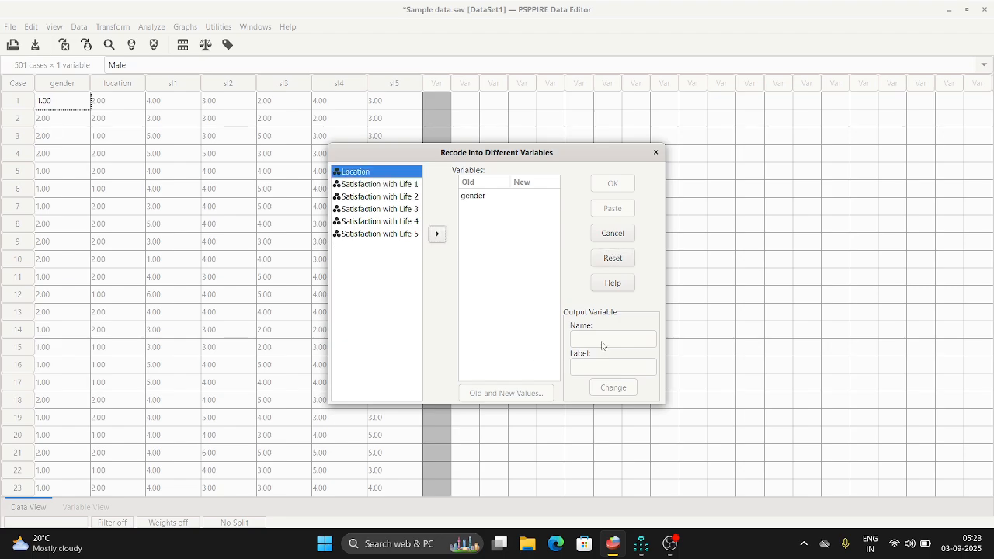
pyautogui.click(494, 197)
pyautogui.click(603, 338)
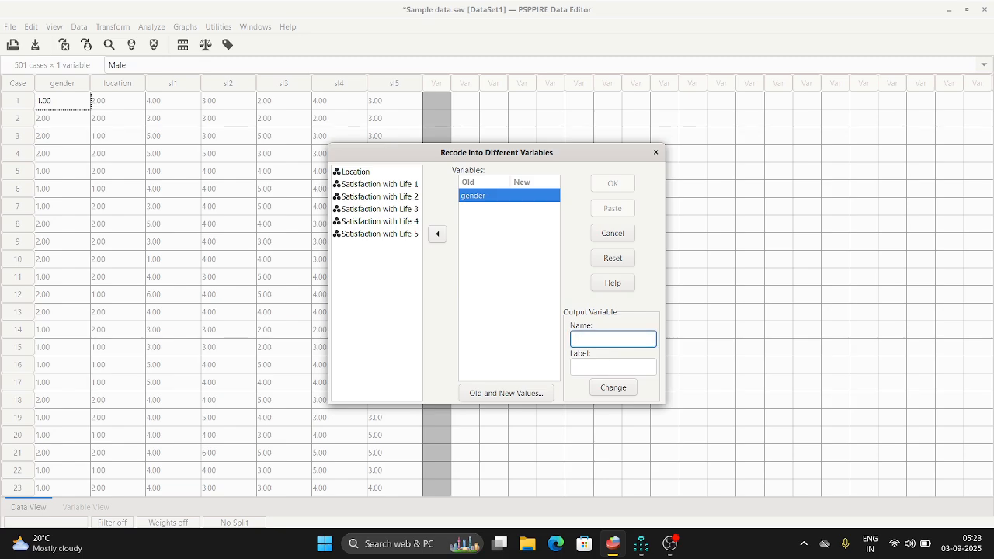
pyautogui.click(597, 367)
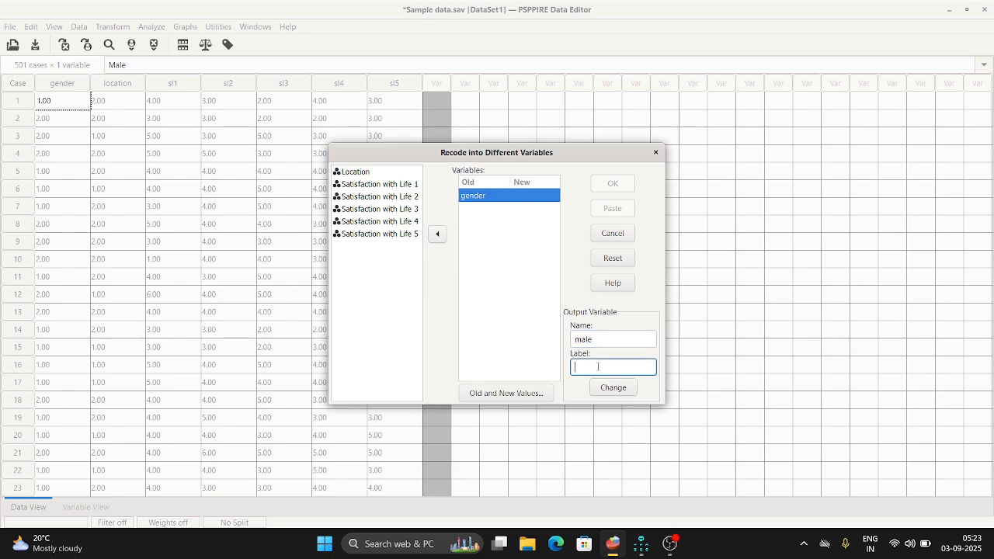
pyautogui.write('Male')
# Add a recoding rule for the male variable that turns old value 1 into new value 1.
pyautogui.click(505, 393)
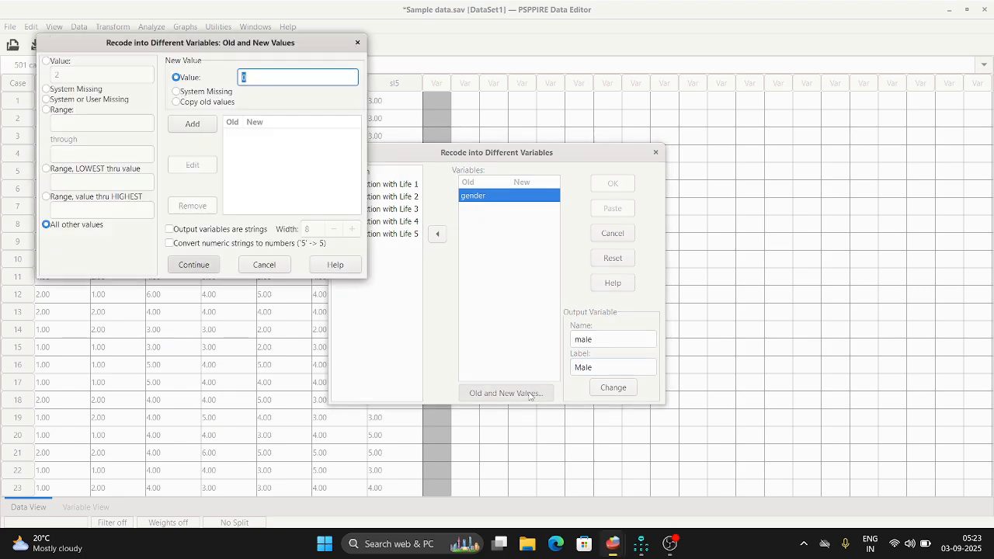
pyautogui.click(46, 62)
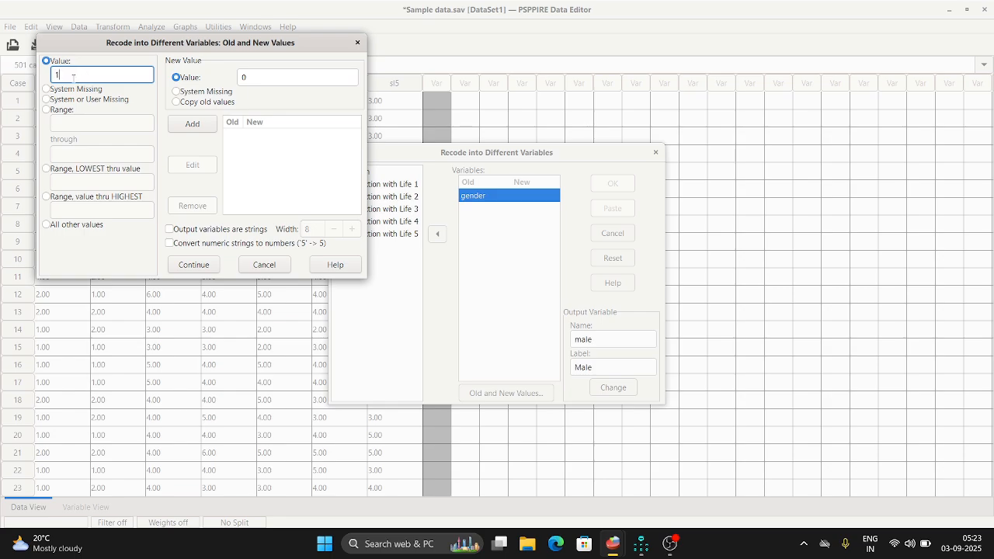
pyautogui.click(257, 74)
pyautogui.press('BackSpace')
pyautogui.write('1')
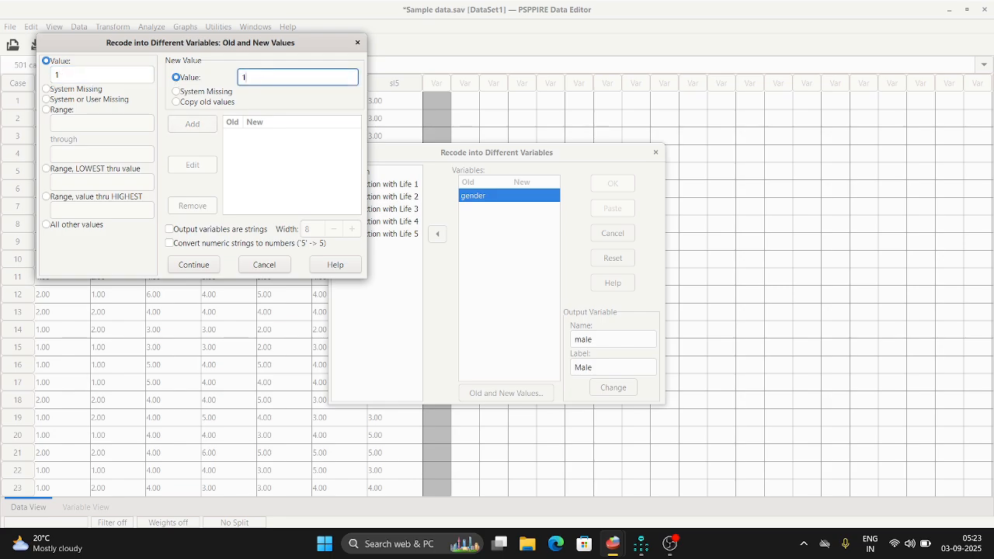
pyautogui.click(187, 132)
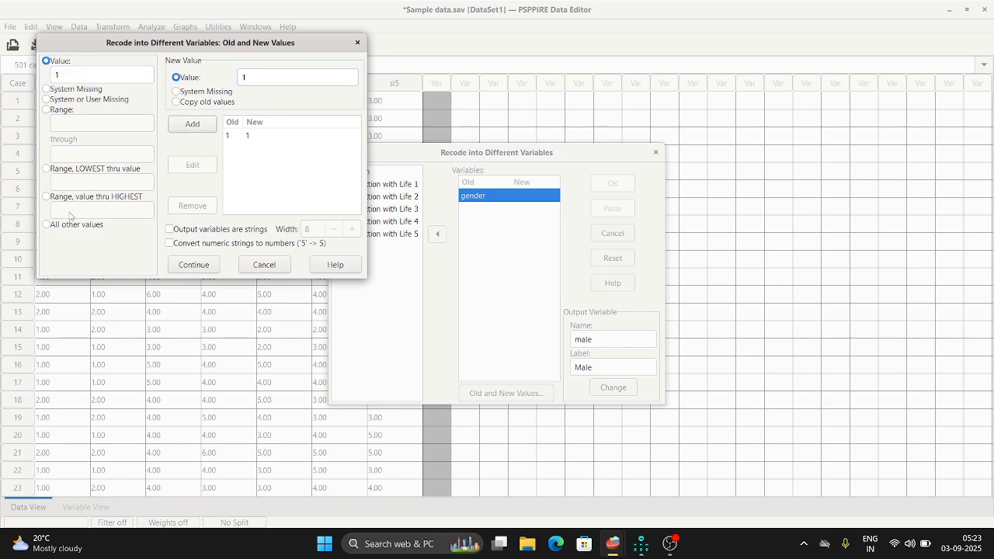
# Add a rule that recodes all other values to 0 and accept the male variable's recoding rules.
pyautogui.click(46, 225)
pyautogui.click(273, 75)
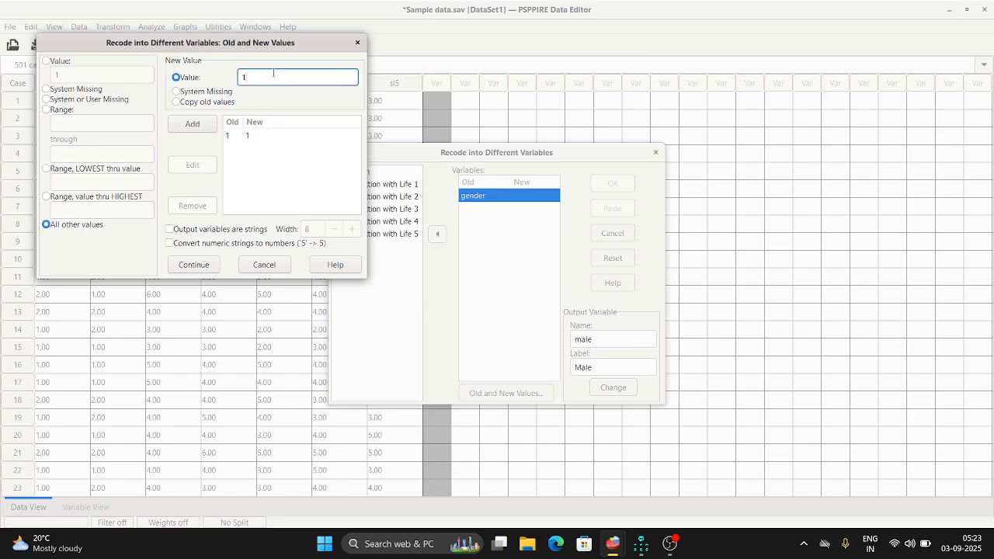
pyautogui.press('BackSpace')
pyautogui.write('0')
pyautogui.click(192, 124)
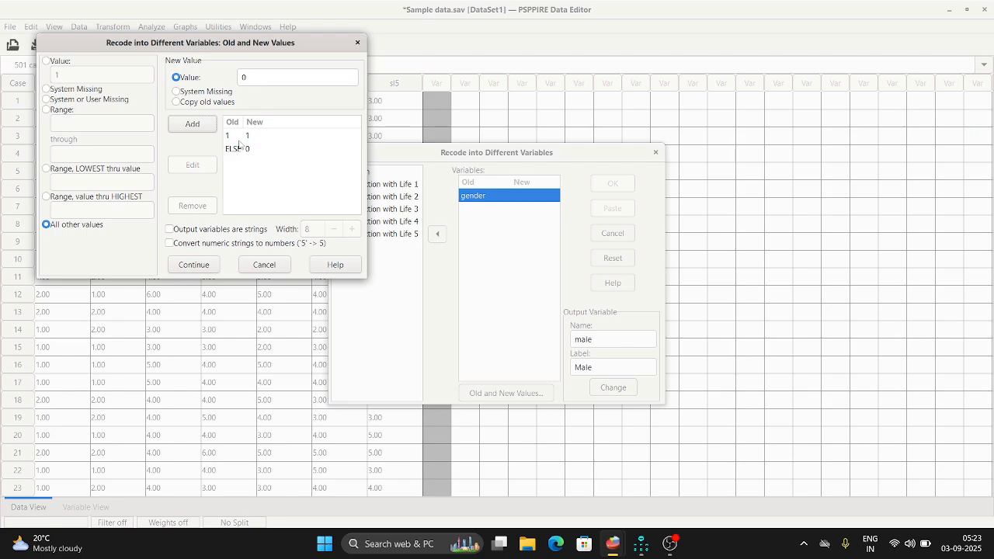
pyautogui.click(205, 268)
# Assign male as the output variable for gender, run the recode and check the new column in the data.
pyautogui.click(620, 391)
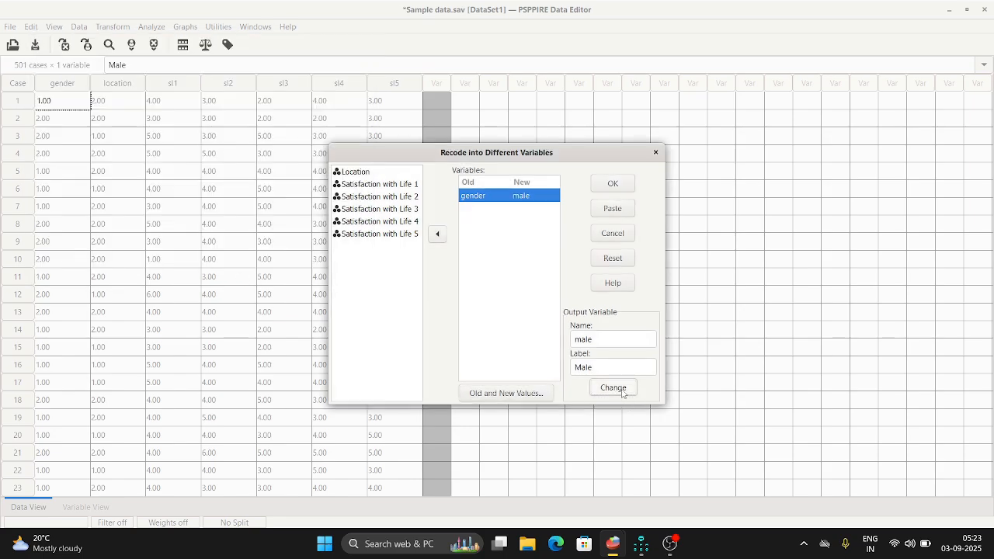
pyautogui.click(611, 186)
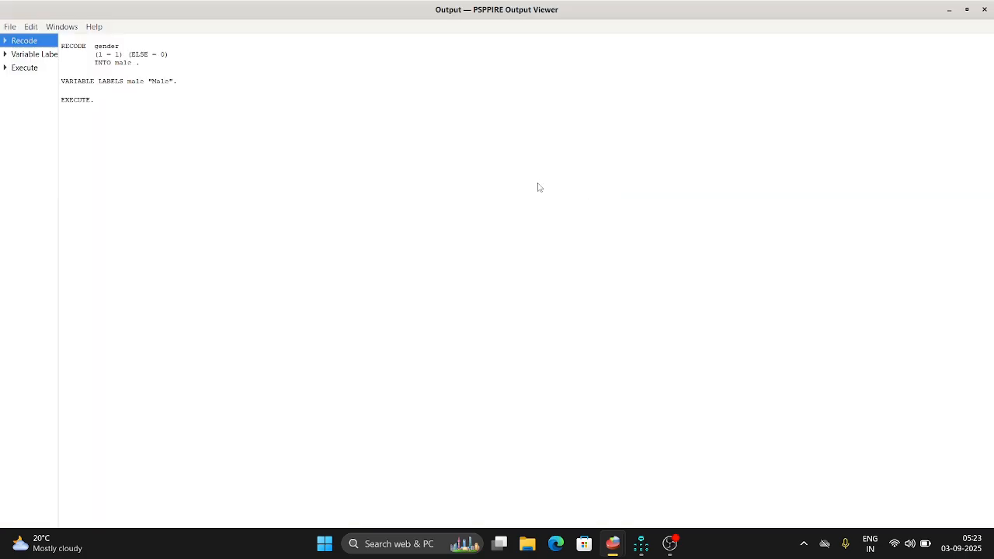
pyautogui.click(949, 10)
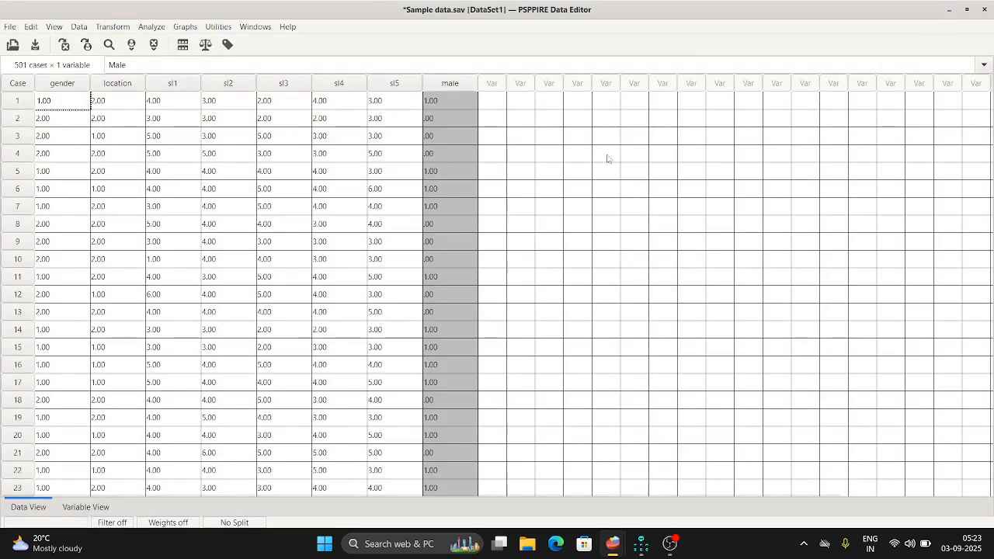
pyautogui.scroll(-3, 453, 240)
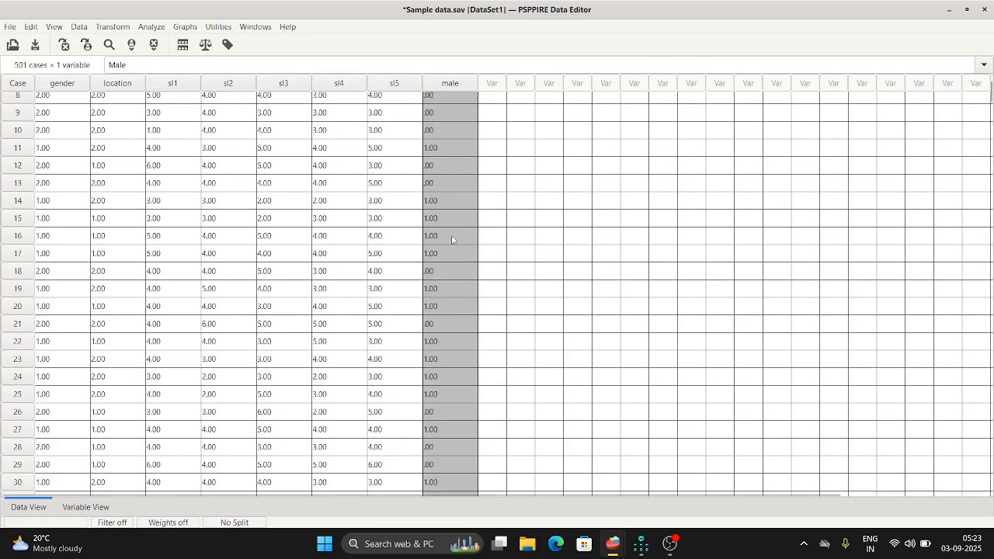
pyautogui.scroll(3, 453, 240)
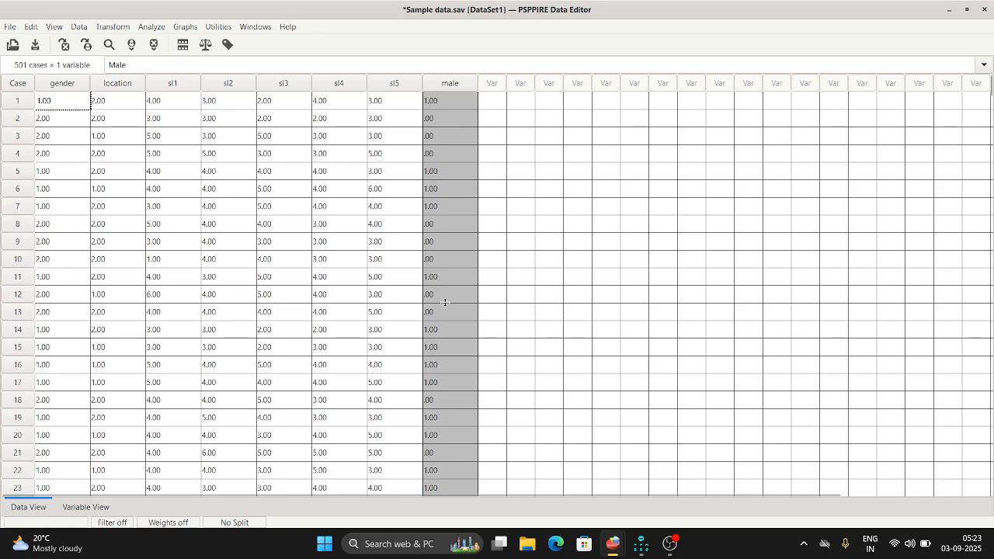
# Reset the recode settings and set up Gender to recode into a different variable named female with label Female.
pyautogui.click(113, 27)
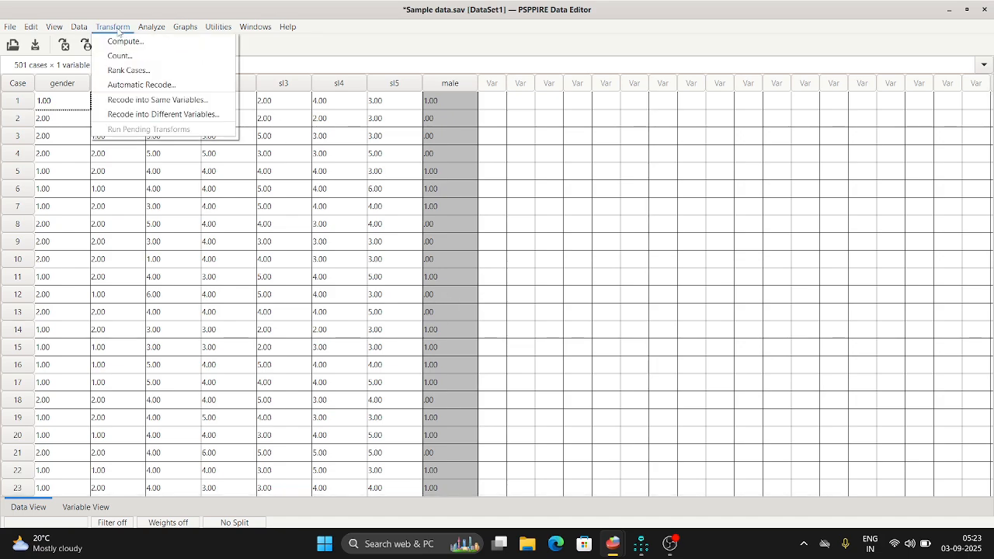
pyautogui.click(128, 114)
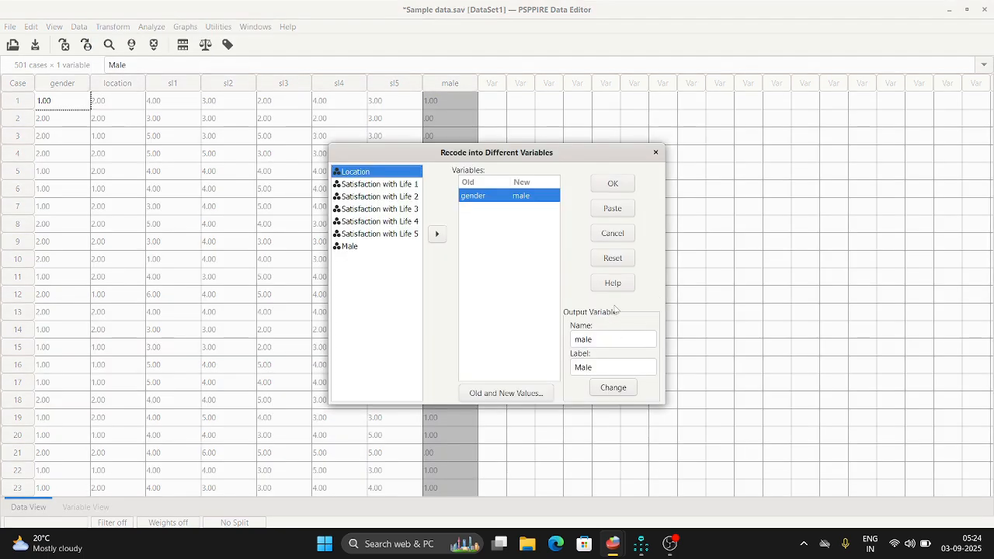
pyautogui.click(612, 257)
pyautogui.click(362, 174)
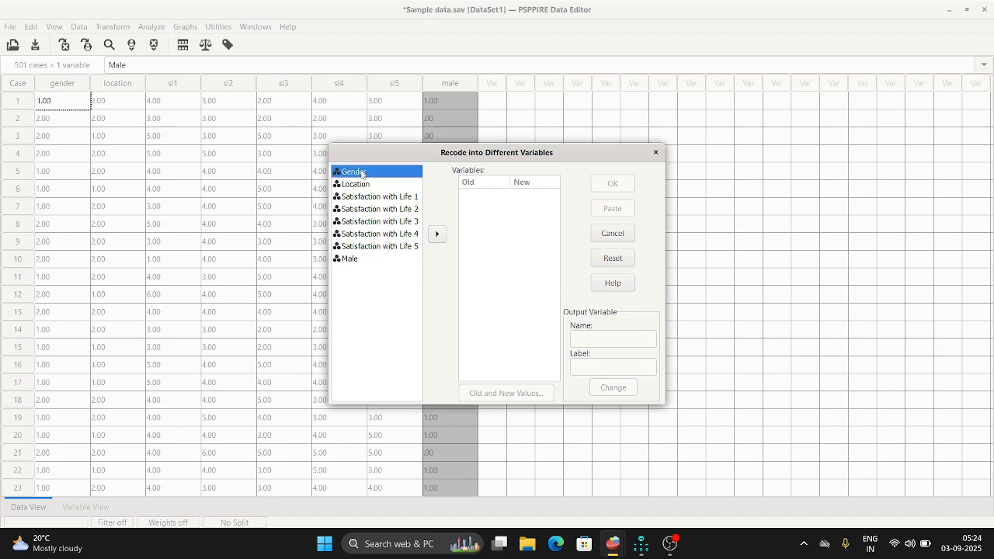
pyautogui.click(437, 234)
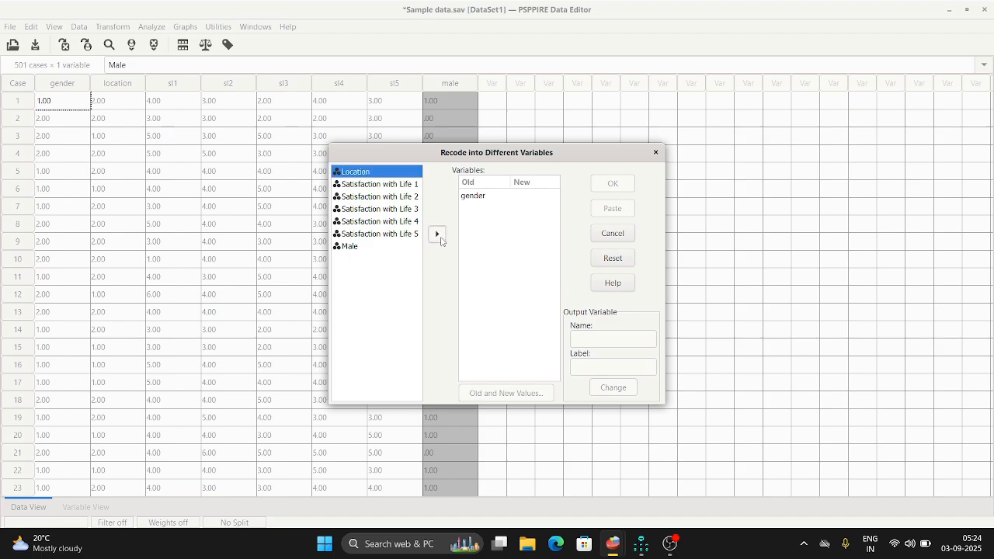
pyautogui.click(486, 197)
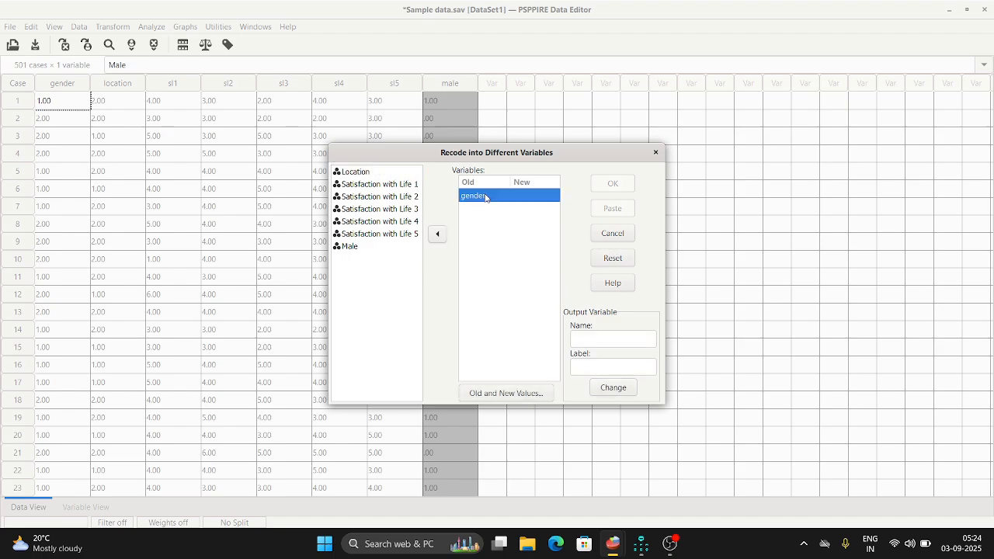
pyautogui.click(599, 336)
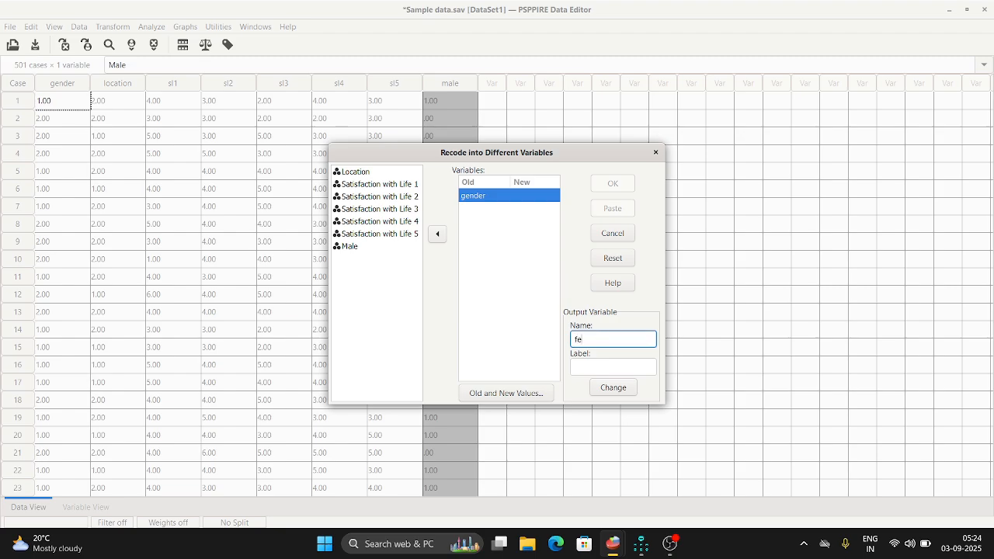
pyautogui.click(608, 370)
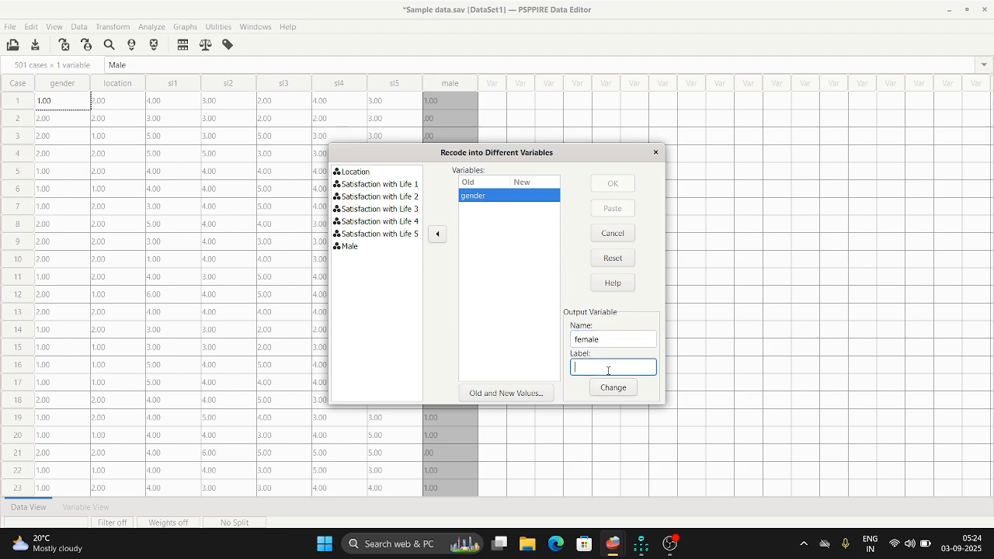
pyautogui.write('fema')
# Add a recoding rule for the female variable that turns old value 2 into new value 1.
pyautogui.click(544, 394)
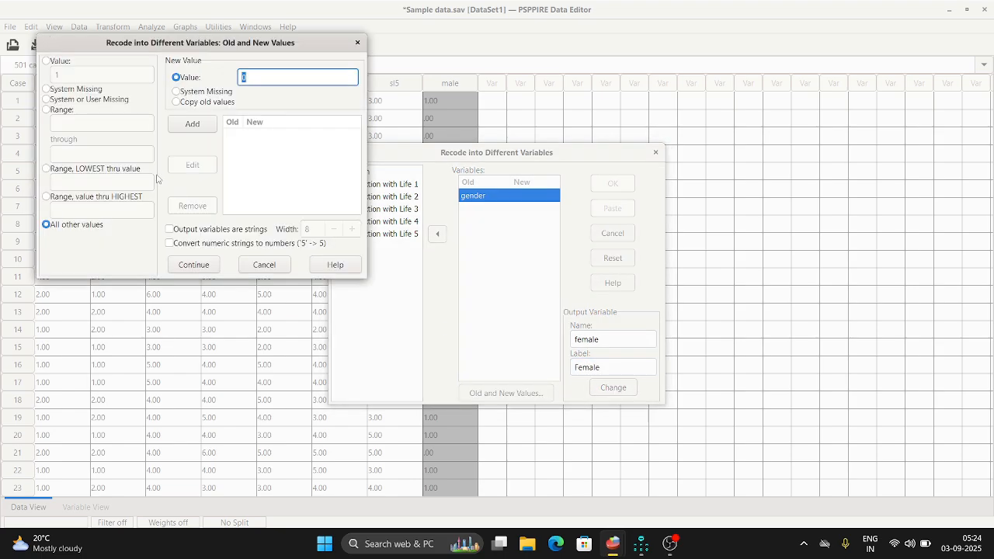
pyautogui.click(46, 61)
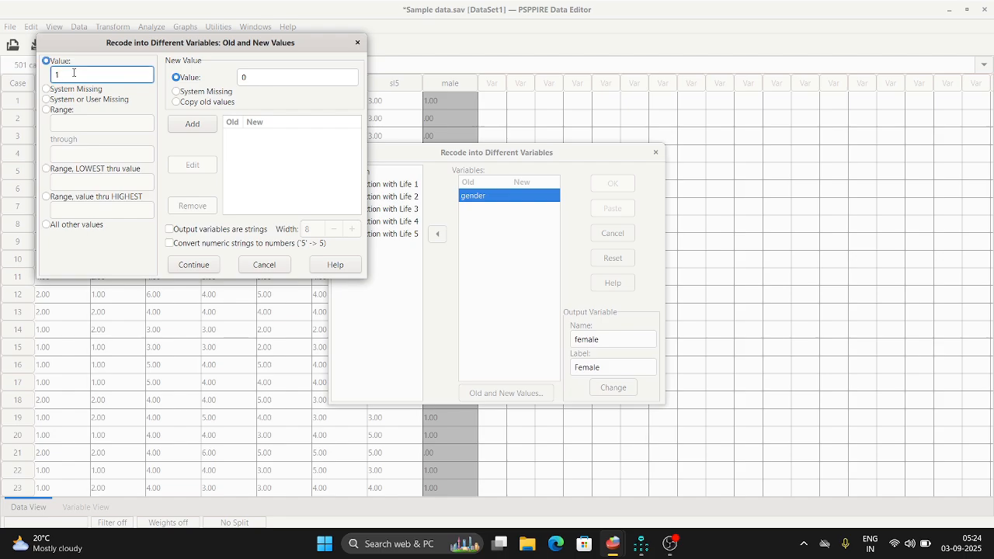
pyautogui.click(256, 79)
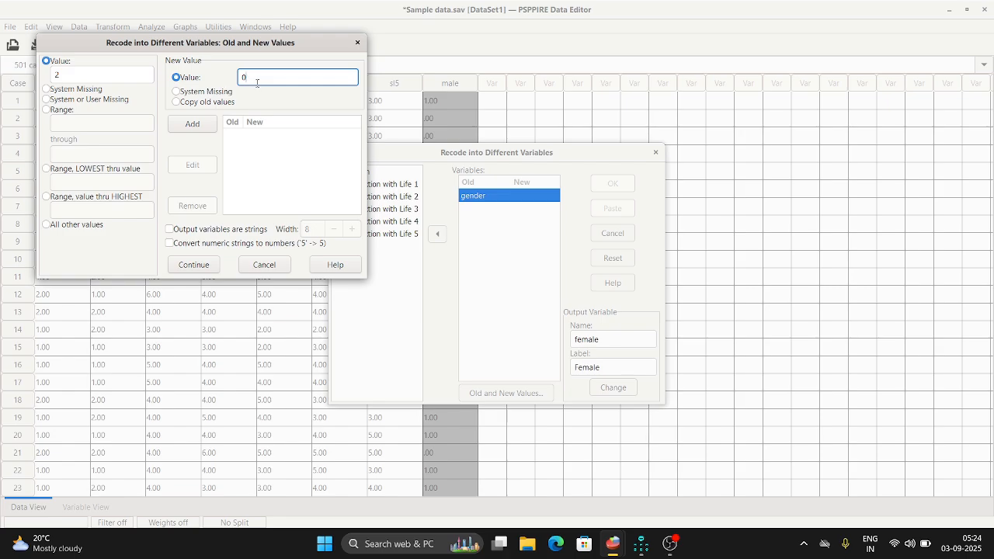
pyautogui.press('BackSpace')
pyautogui.write('1')
pyautogui.click(180, 124)
# Add a rule that recodes all other values to 0 and accept the female variable's recoding rules.
pyautogui.click(48, 225)
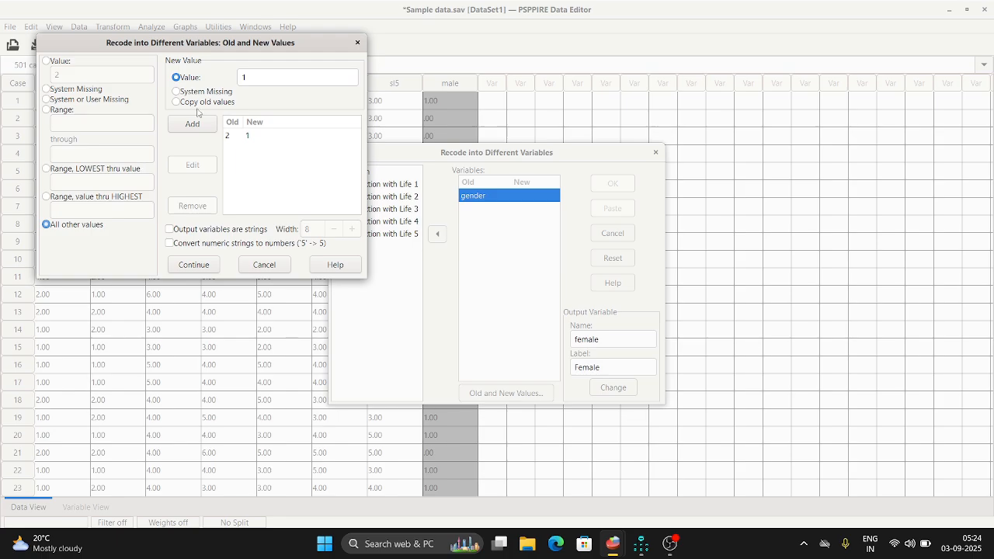
pyautogui.click(249, 75)
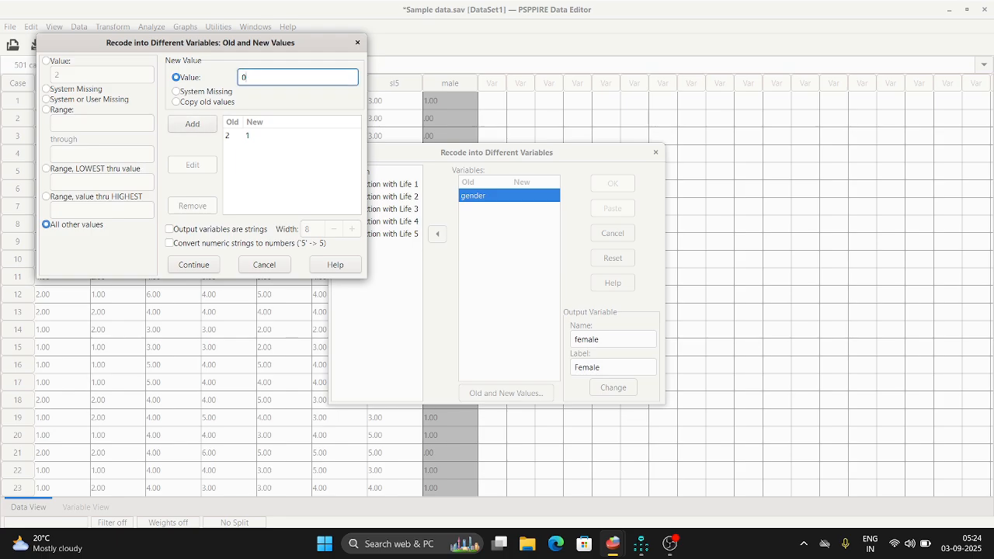
pyautogui.click(200, 126)
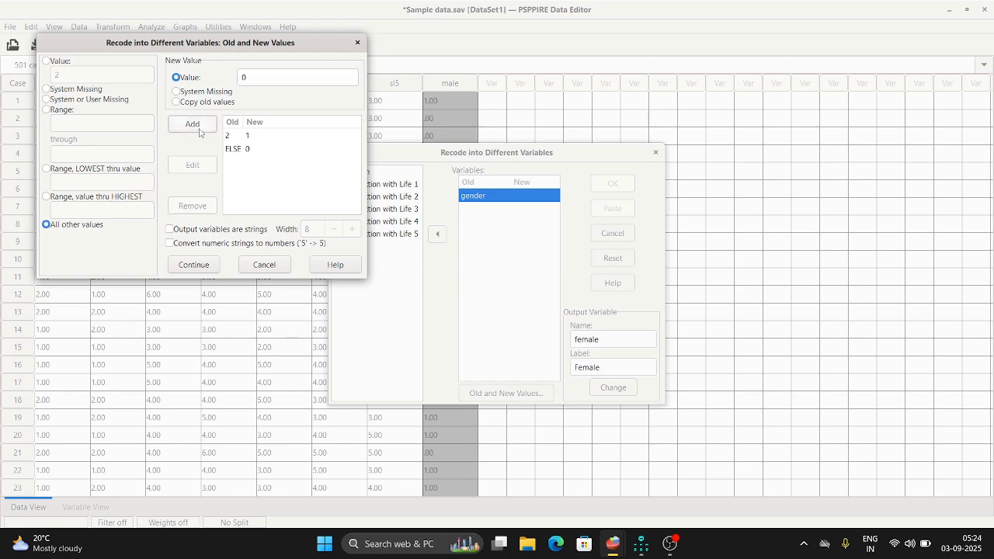
pyautogui.click(198, 266)
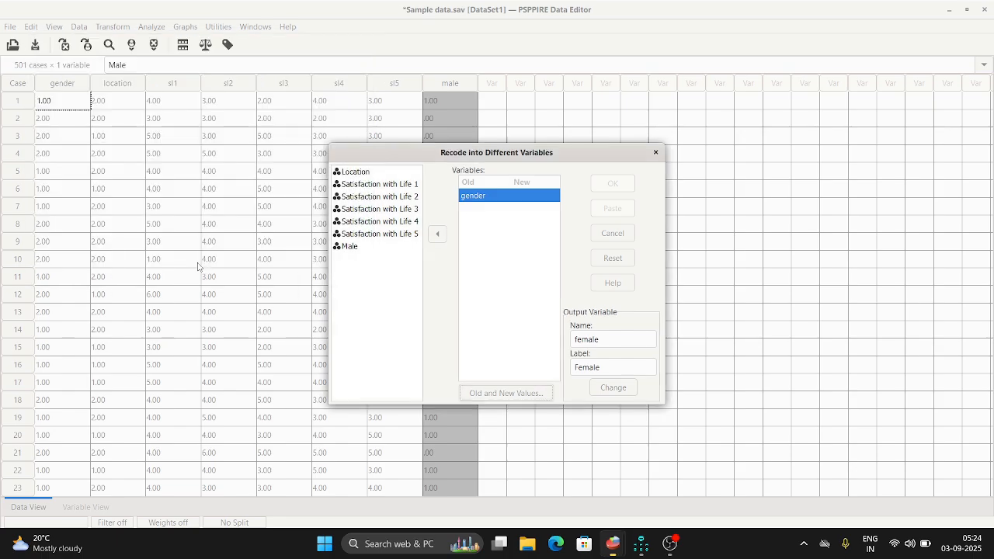
# Assign female as the output variable for gender, run the recode and check the new column in the data.
pyautogui.click(610, 387)
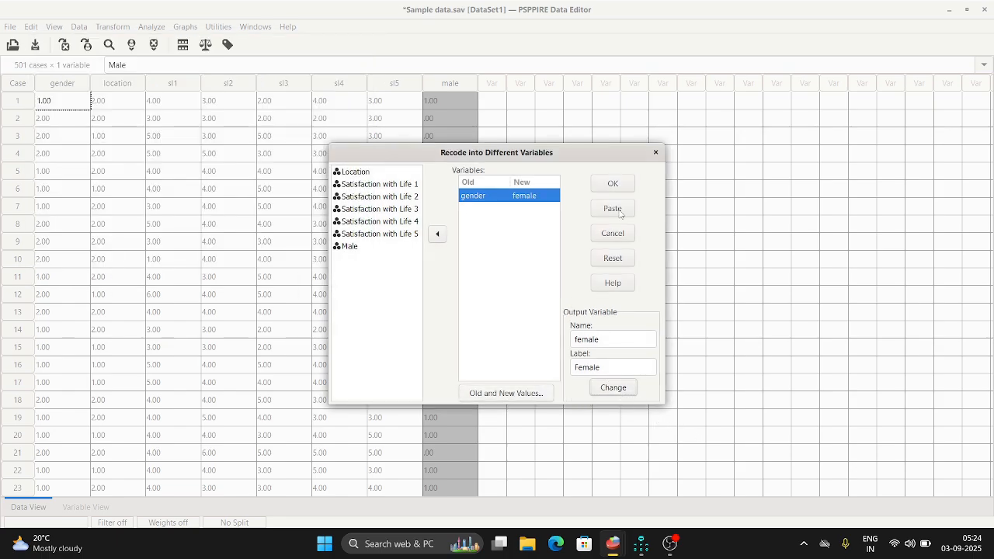
pyautogui.click(612, 183)
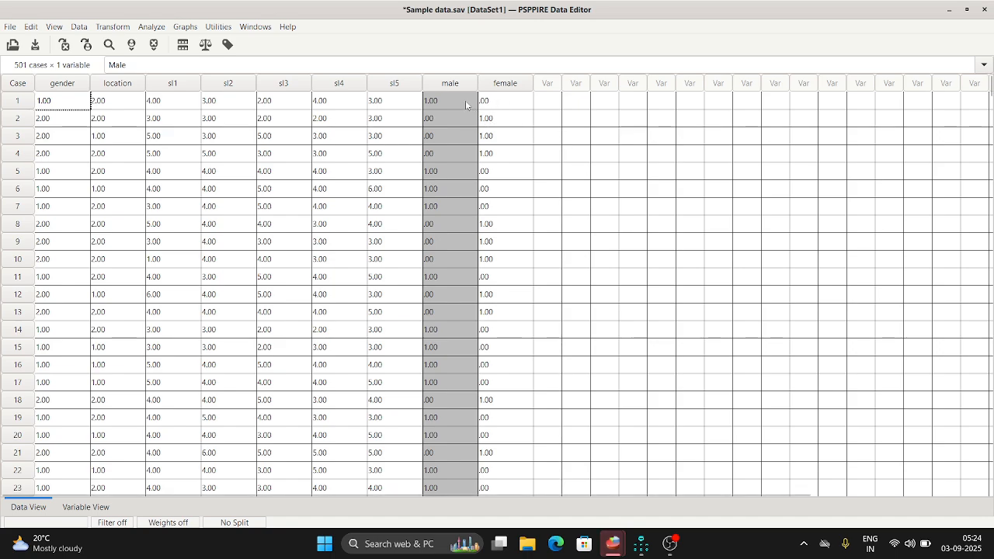
pyautogui.scroll(-3, 469, 252)
pyautogui.scroll(3, 475, 246)
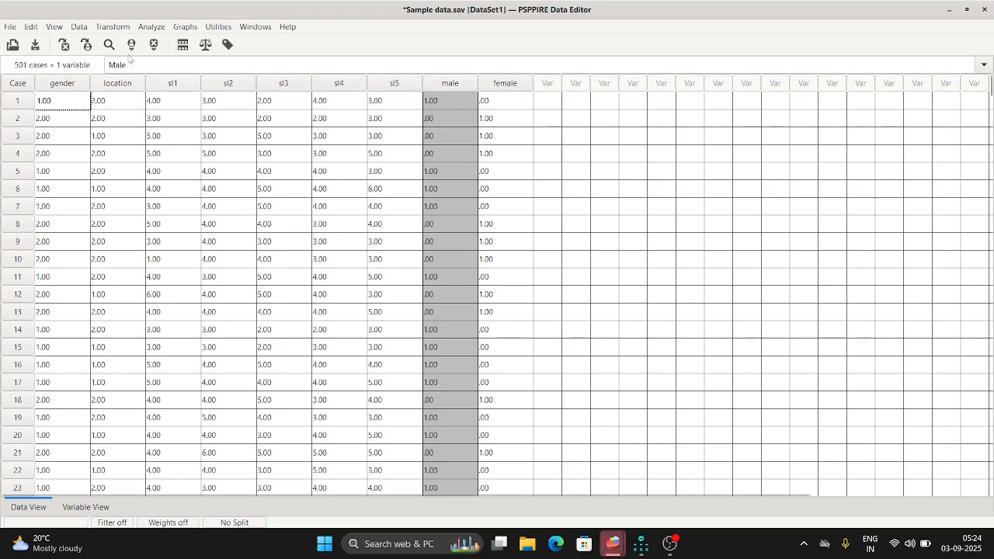
# Examine the value labels of the location variable and return to the data.
pyautogui.click(86, 506)
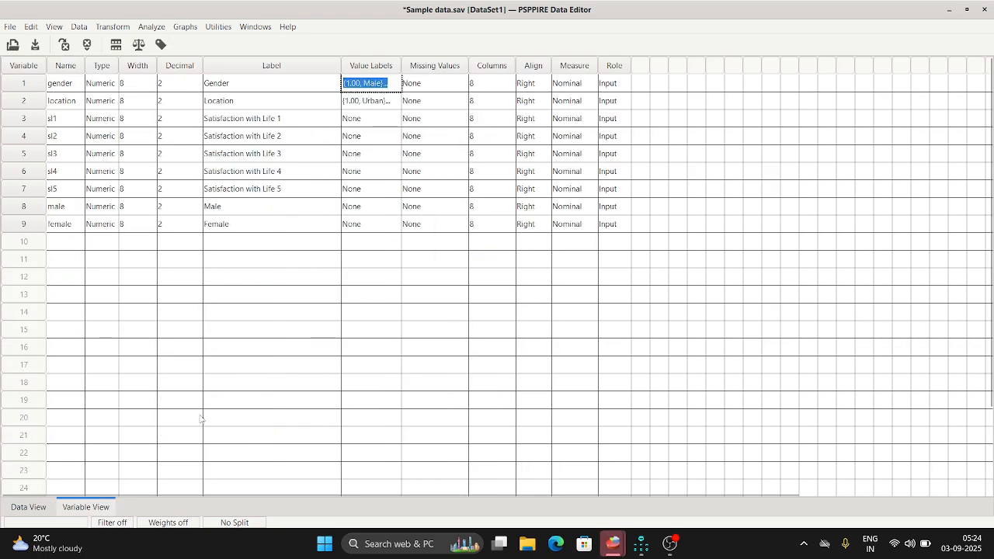
pyautogui.click(371, 101)
pyautogui.click(394, 100)
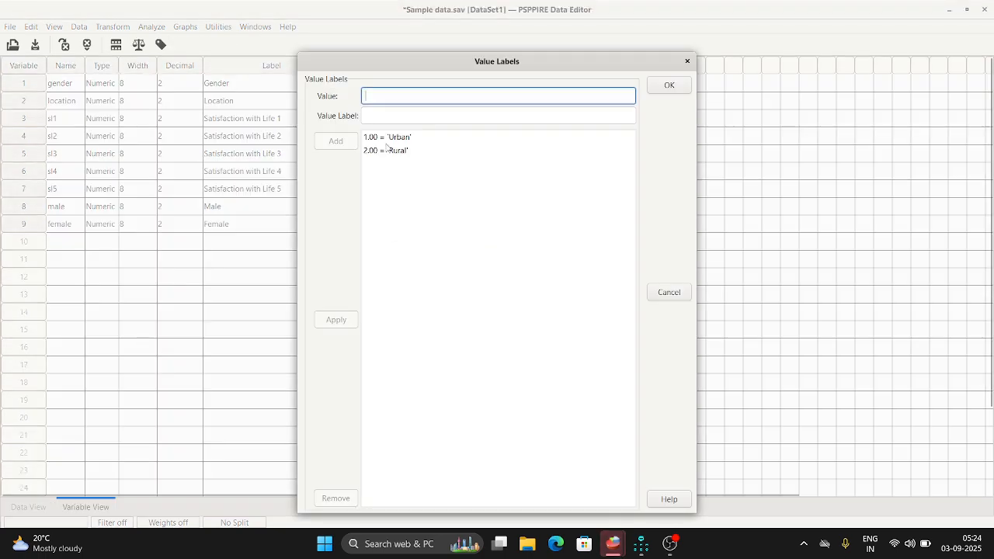
pyautogui.click(686, 62)
pyautogui.click(33, 506)
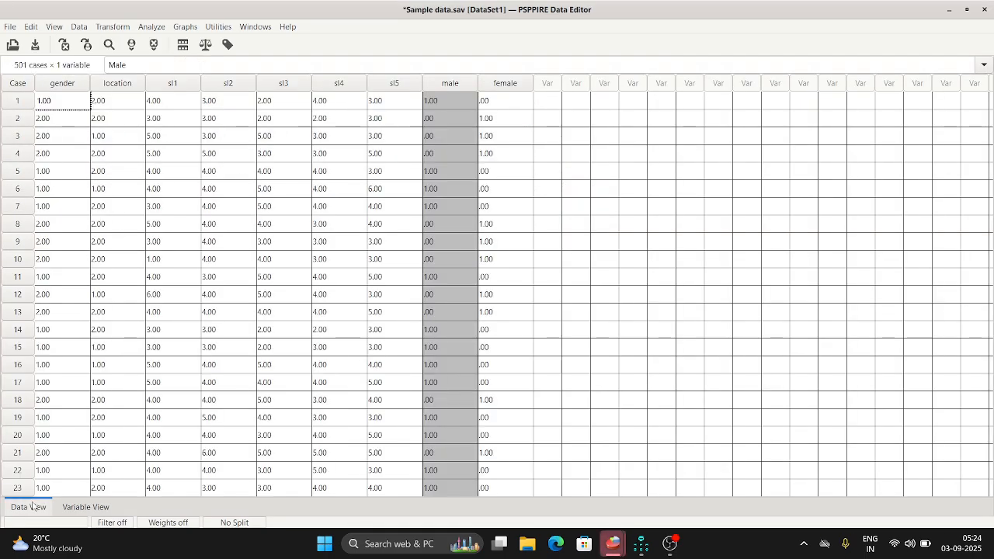
pyautogui.click(71, 505)
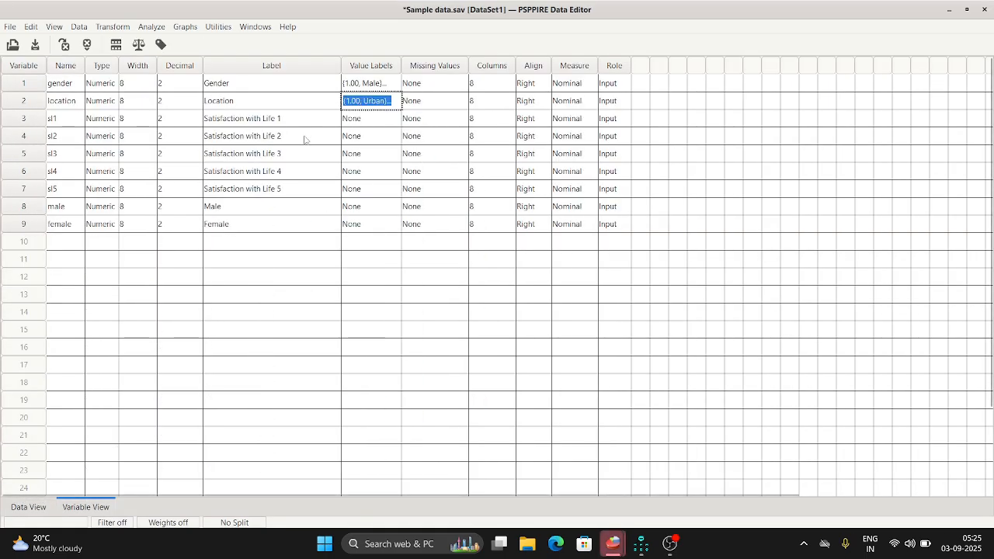
pyautogui.click(36, 508)
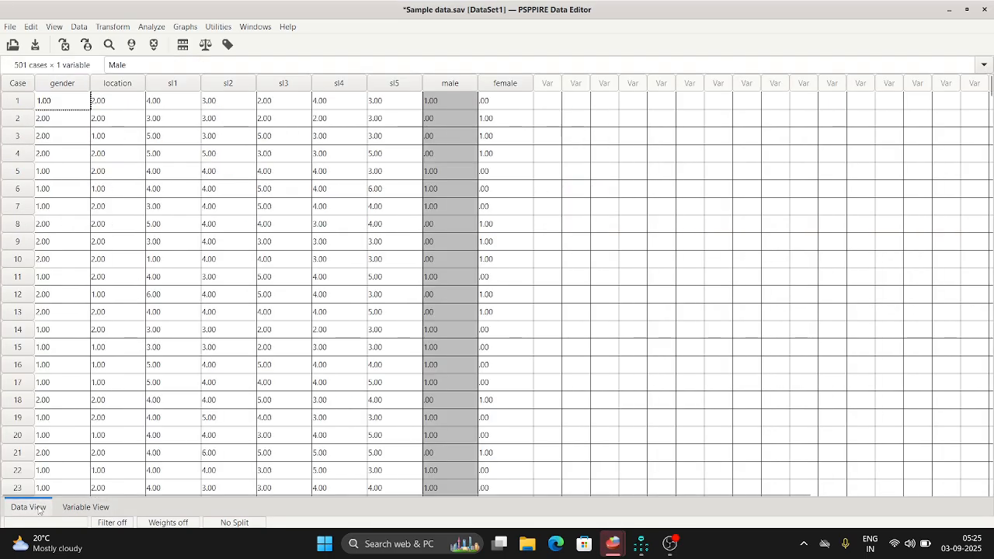
# Reset the recode settings and set up Location to recode into a different variable named urban with label Urban.
pyautogui.click(116, 27)
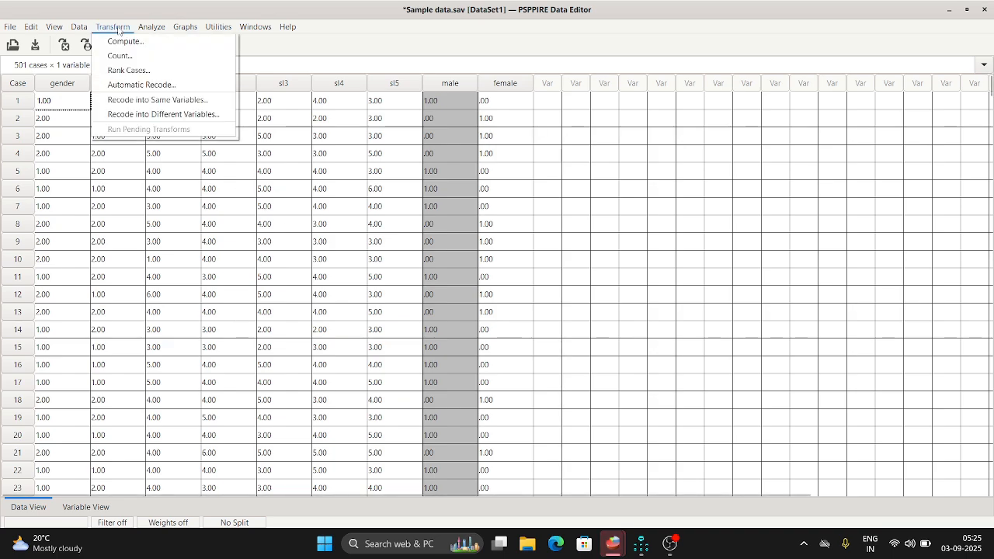
pyautogui.click(152, 114)
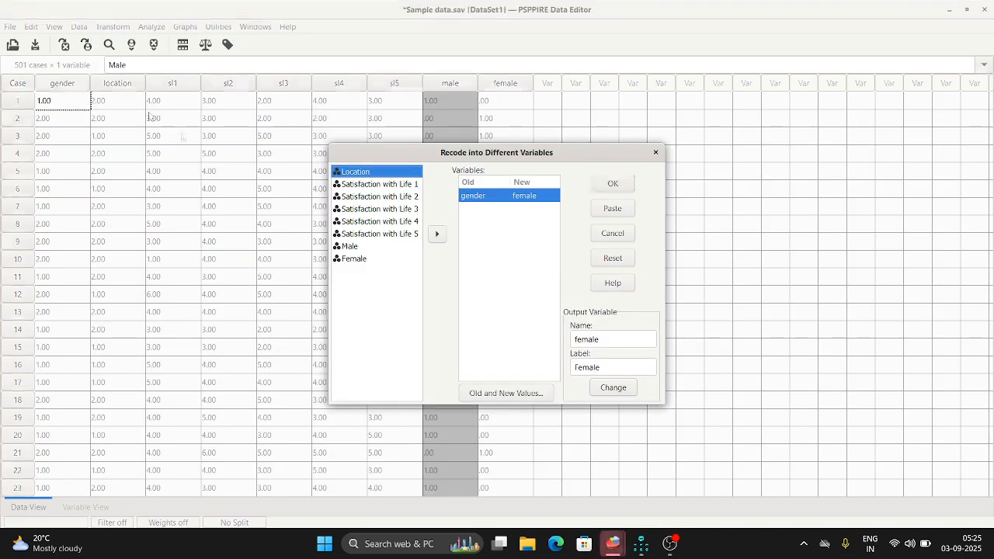
pyautogui.click(612, 257)
pyautogui.click(362, 187)
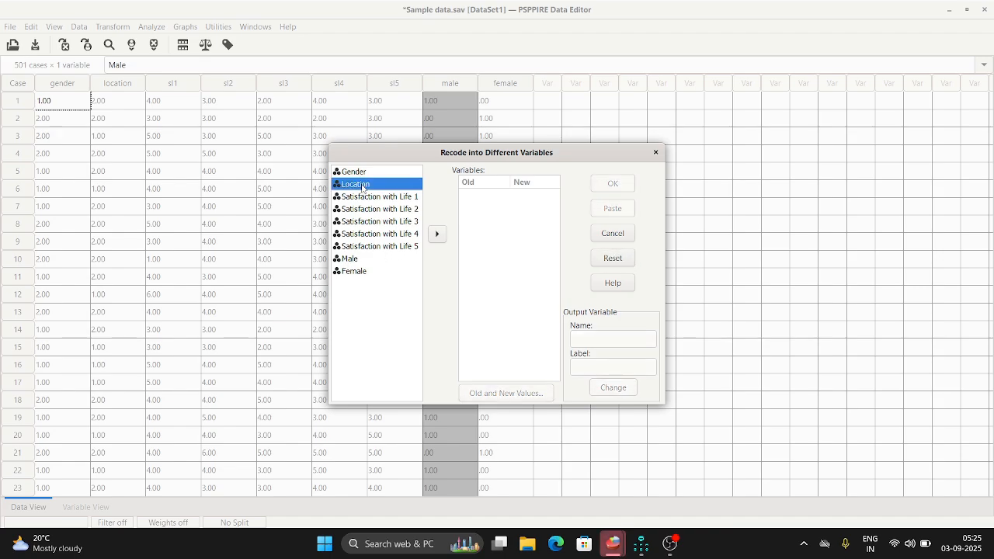
pyautogui.click(436, 236)
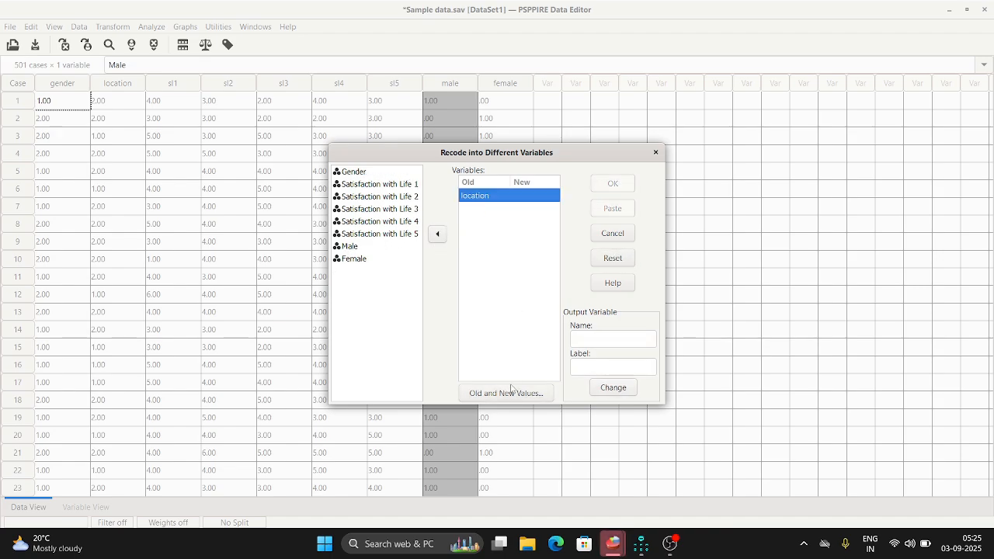
pyautogui.click(589, 340)
pyautogui.write('urban')
pyautogui.click(602, 371)
pyautogui.write('Ur')
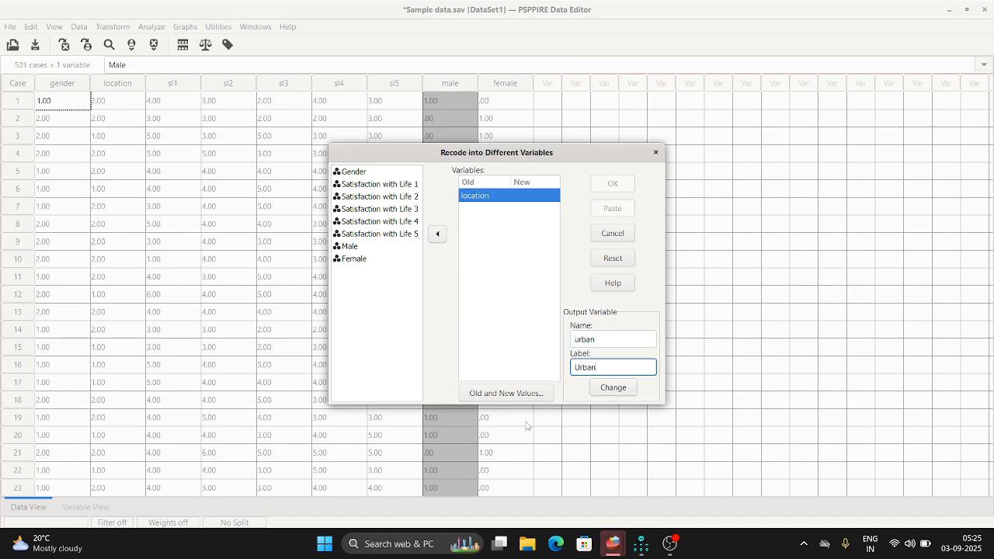
# Add a recoding rule for the urban variable that turns old value 1 into new value 1.
pyautogui.click(509, 393)
pyautogui.click(45, 61)
pyautogui.press('BackSpace')
pyautogui.write('1')
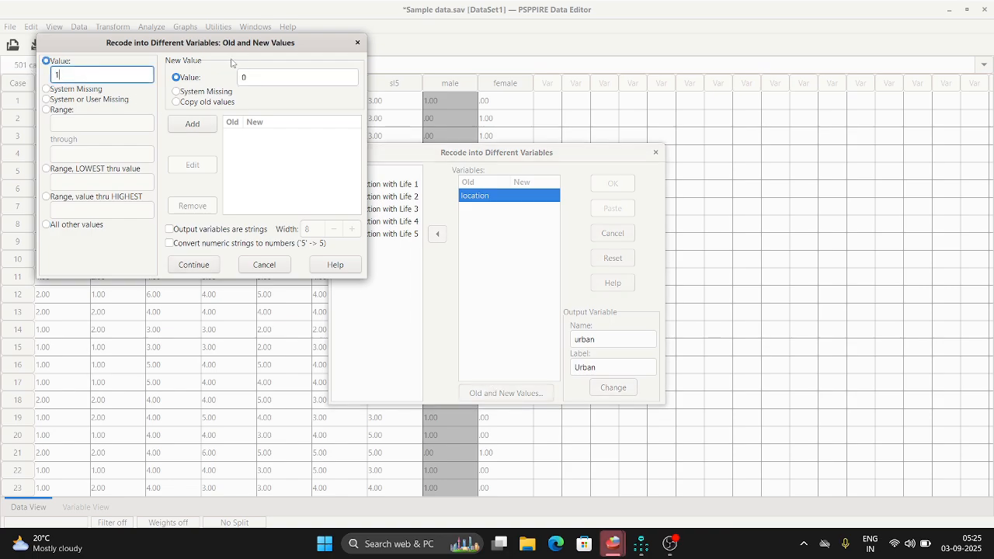
pyautogui.click(266, 76)
pyautogui.write('1')
pyautogui.click(192, 124)
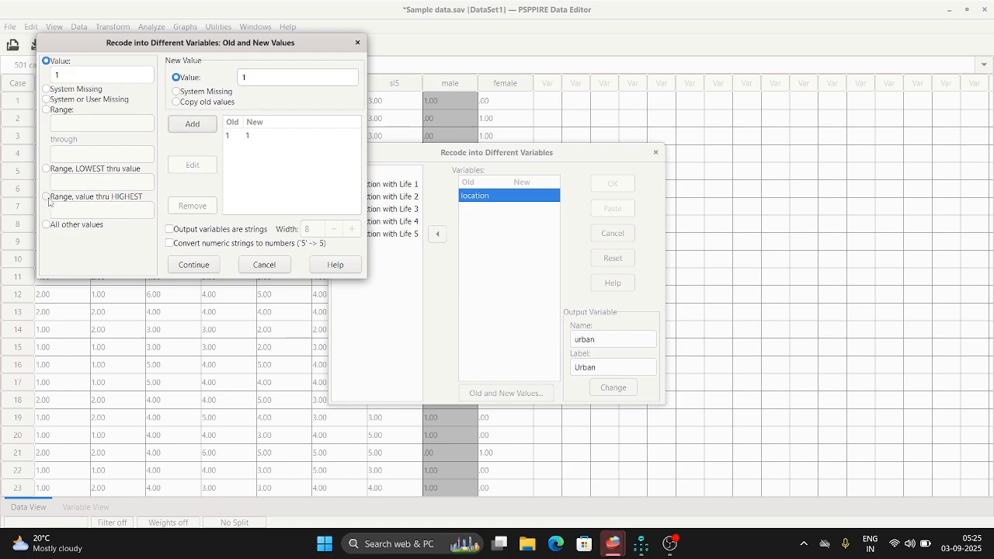
# Add a rule that recodes all other values to 0 and run the recode of location into urban.
pyautogui.click(45, 225)
pyautogui.doubleClick(256, 77)
pyautogui.press('BackSpace')
pyautogui.write('0')
pyautogui.click(191, 126)
pyautogui.click(198, 264)
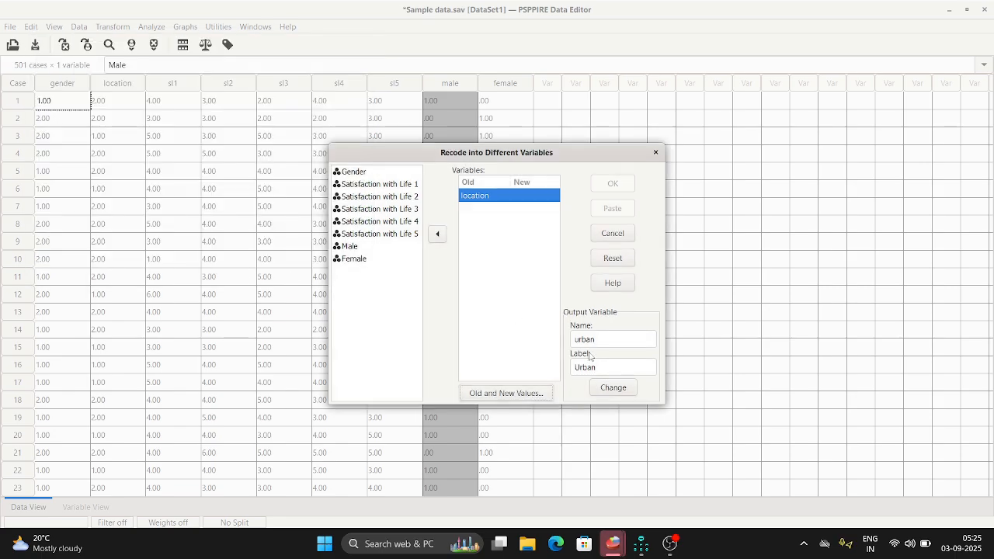
pyautogui.click(612, 387)
pyautogui.click(612, 184)
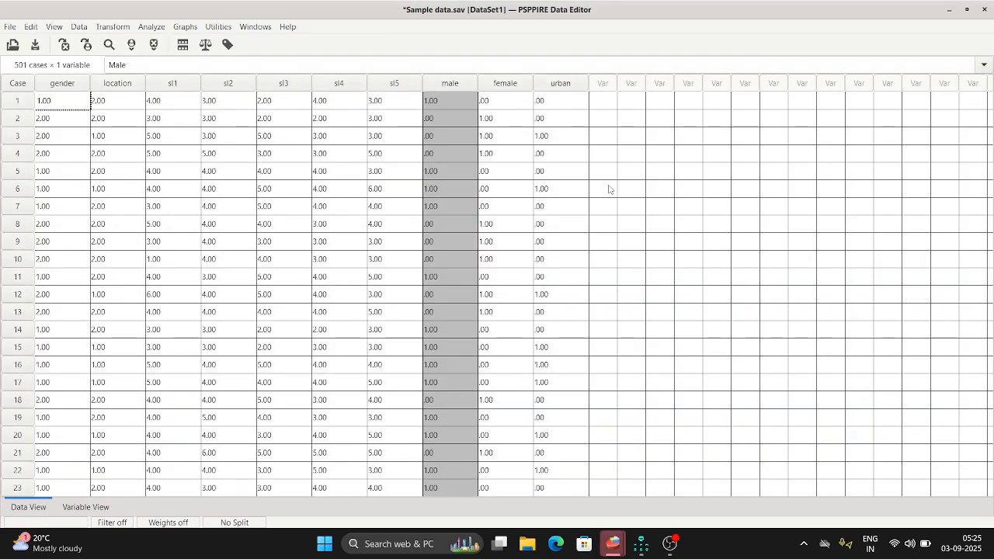
# Reset the recode settings and assign rural, labelled Rural, as the new output variable for Location.
pyautogui.click(111, 28)
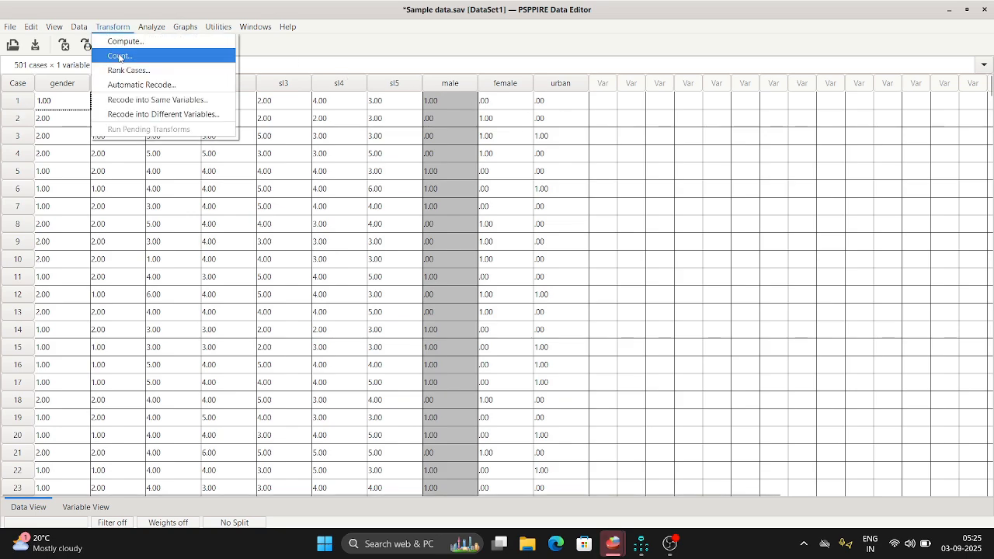
pyautogui.click(155, 115)
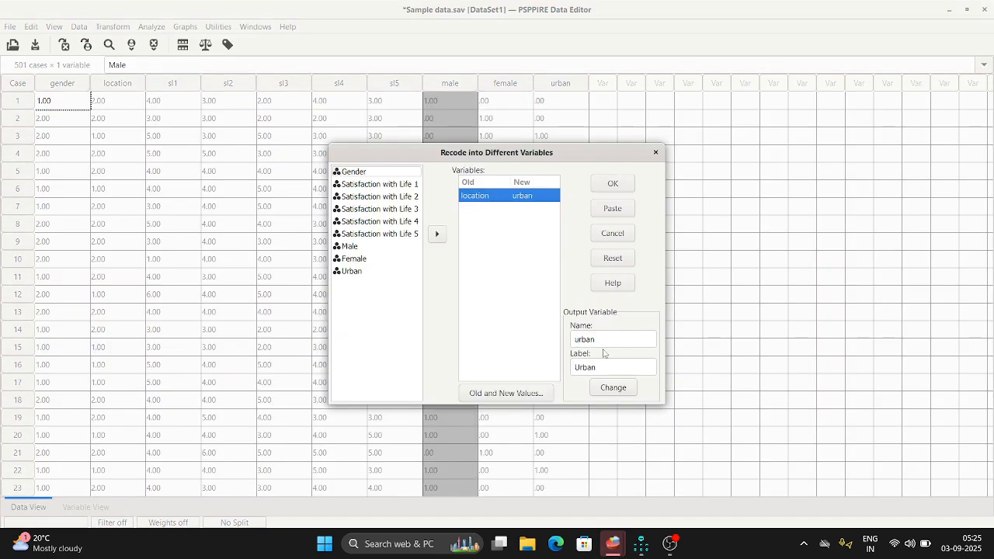
pyautogui.click(612, 258)
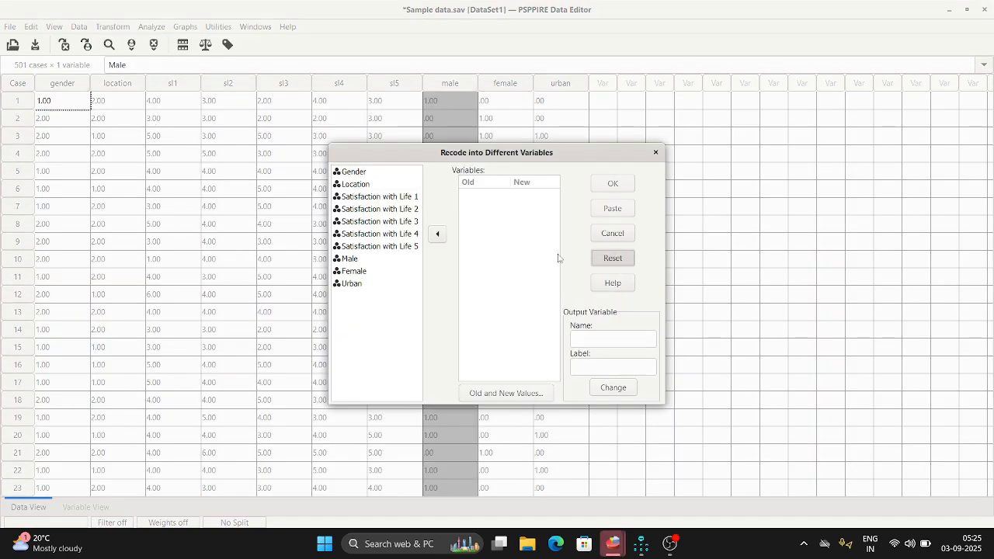
pyautogui.click(354, 186)
pyautogui.click(437, 234)
pyautogui.click(485, 195)
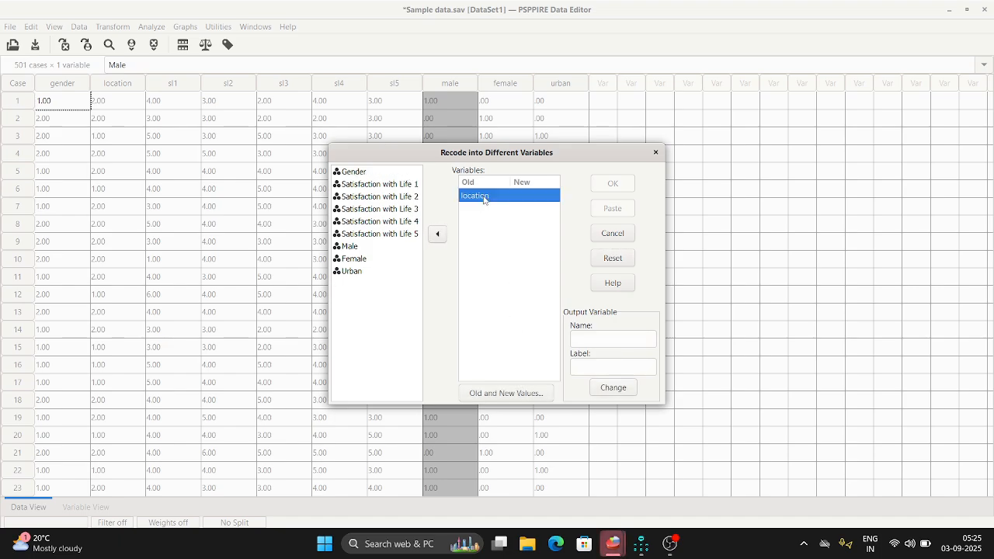
pyautogui.click(595, 335)
pyautogui.write('rural')
pyautogui.click(599, 364)
pyautogui.write('R')
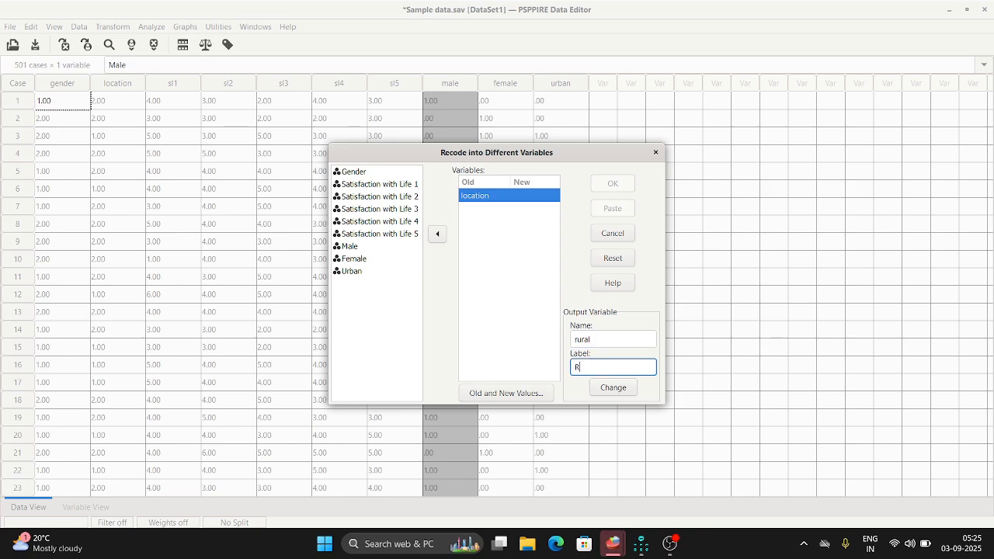
pyautogui.write('ural')
pyautogui.click(621, 387)
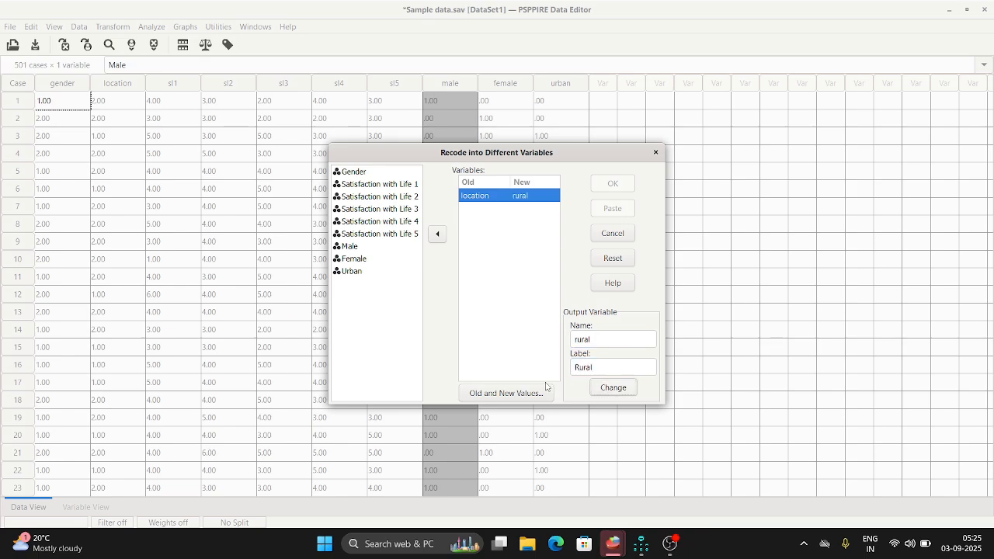
# Add a recoding rule for the rural variable that turns old value 2 into new value 1.
pyautogui.click(533, 392)
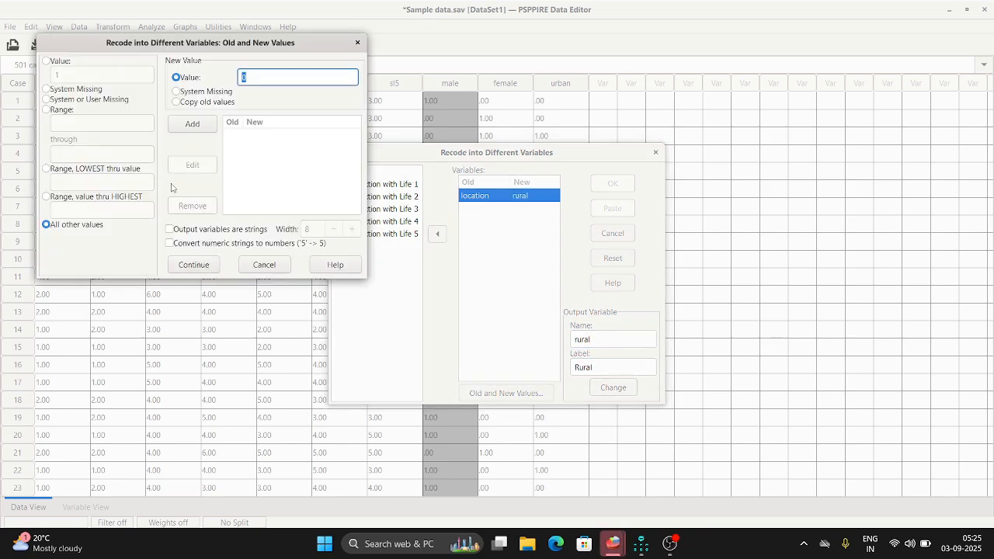
pyautogui.click(46, 60)
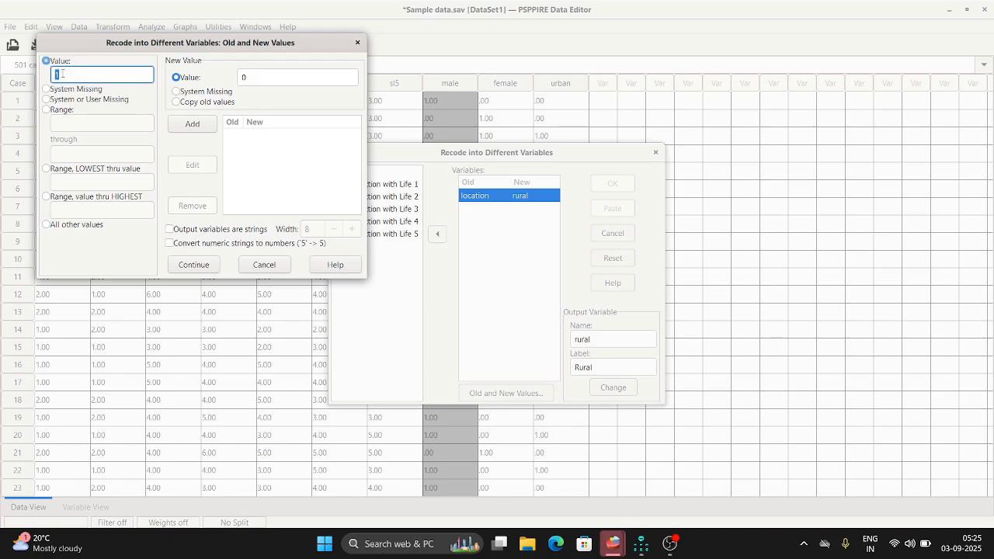
pyautogui.press('BackSpace')
pyautogui.write('2')
pyautogui.click(261, 76)
pyautogui.press('BackSpace')
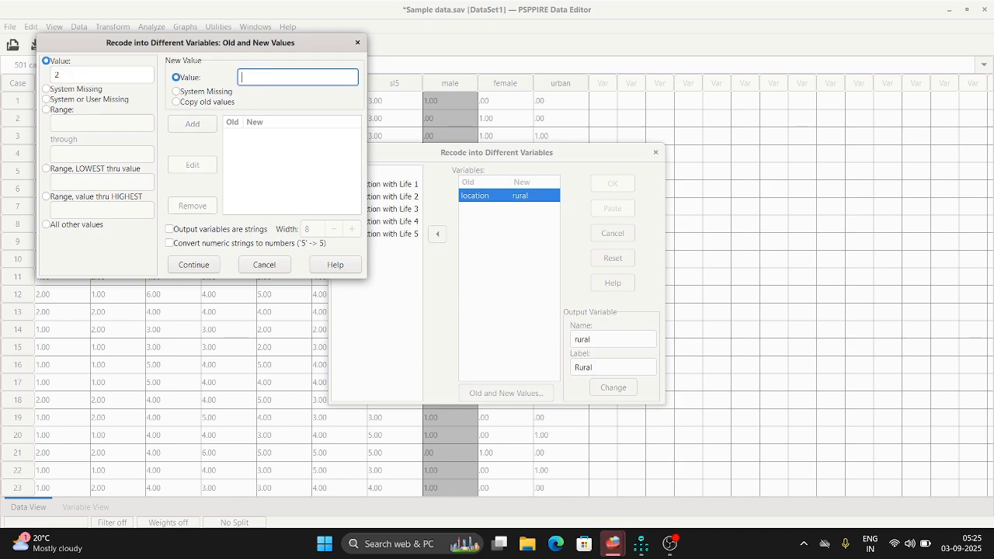
pyautogui.write('1')
pyautogui.click(194, 124)
# Add a rule that recodes all other values to 0 and run the recode of location into rural.
pyautogui.click(46, 224)
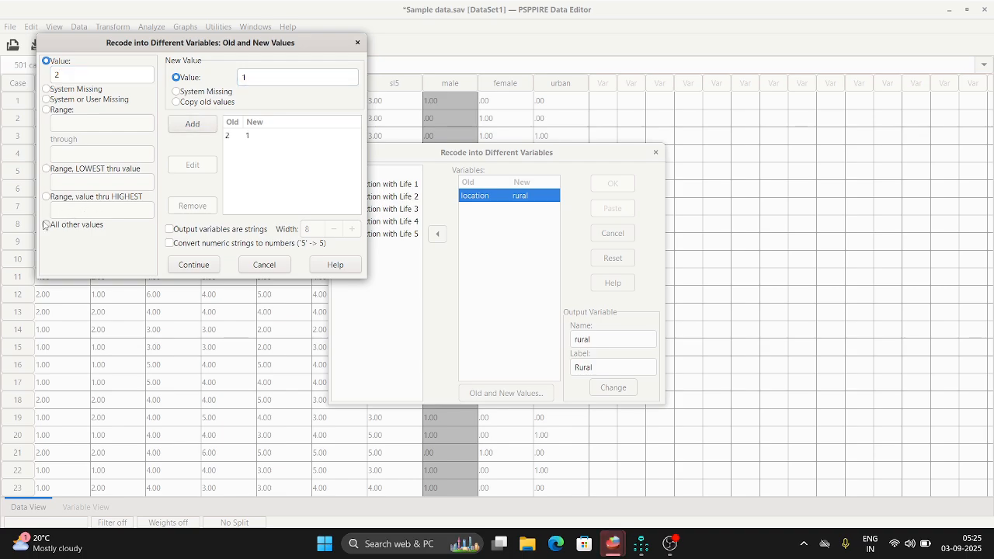
pyautogui.click(262, 76)
pyautogui.press('BackSpace')
pyautogui.write('0')
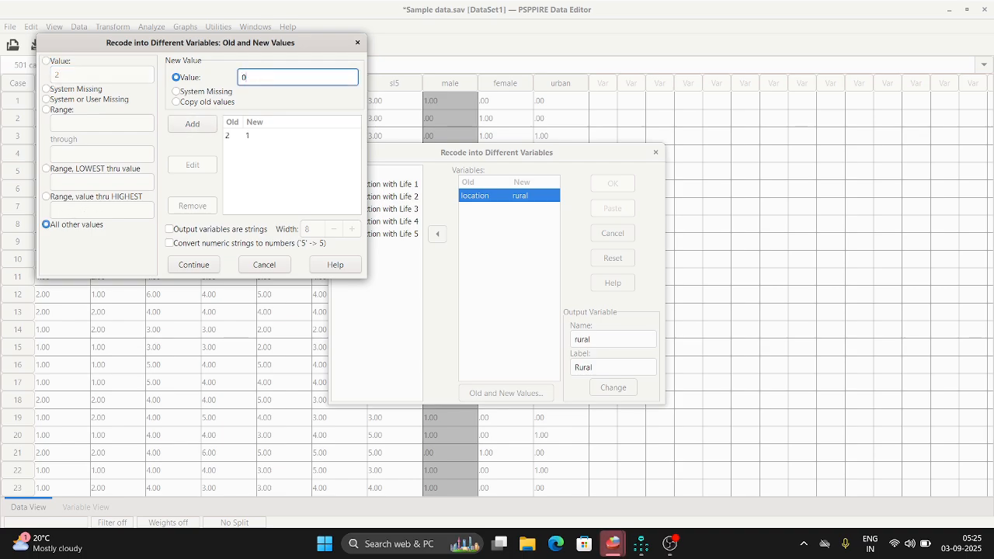
pyautogui.click(193, 124)
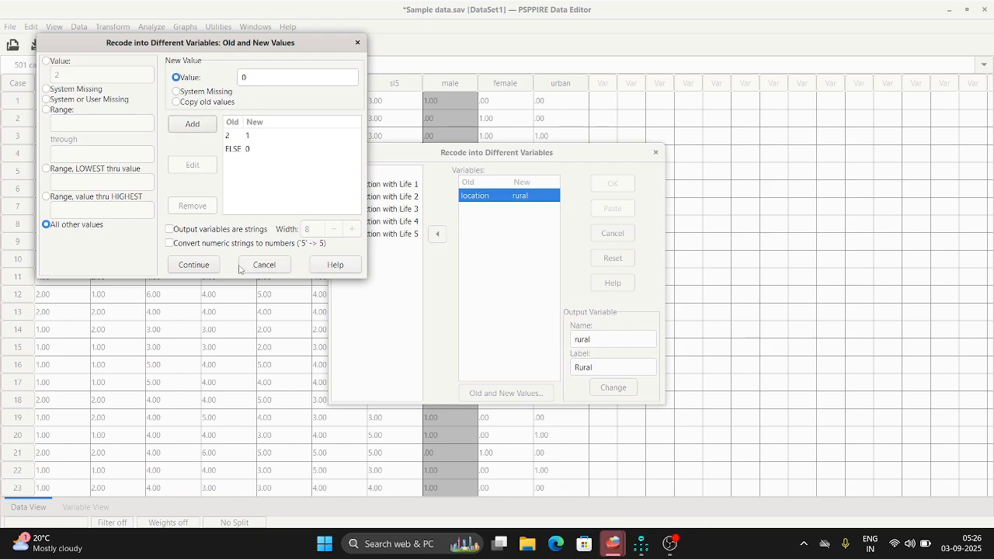
pyautogui.click(193, 265)
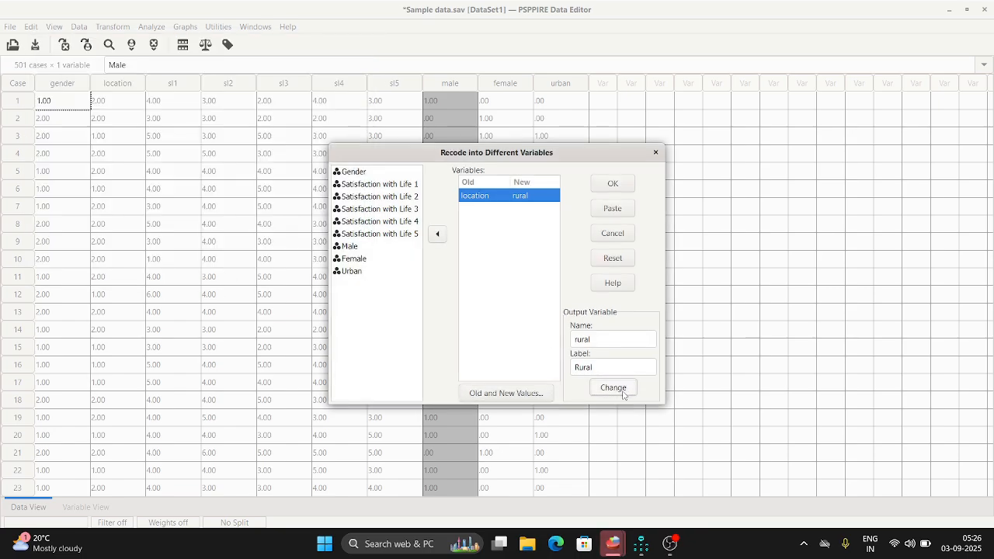
pyautogui.click(611, 184)
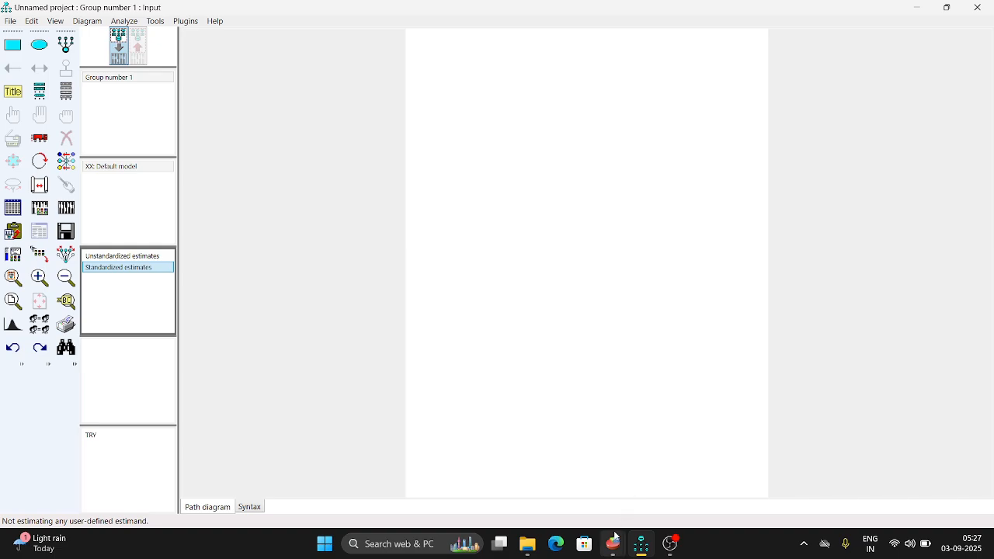
# Switch back to the PSPPIRE Data Editor and save the Sample data.sav dataset.
pyautogui.moveTo(612, 544)
pyautogui.click(543, 465)
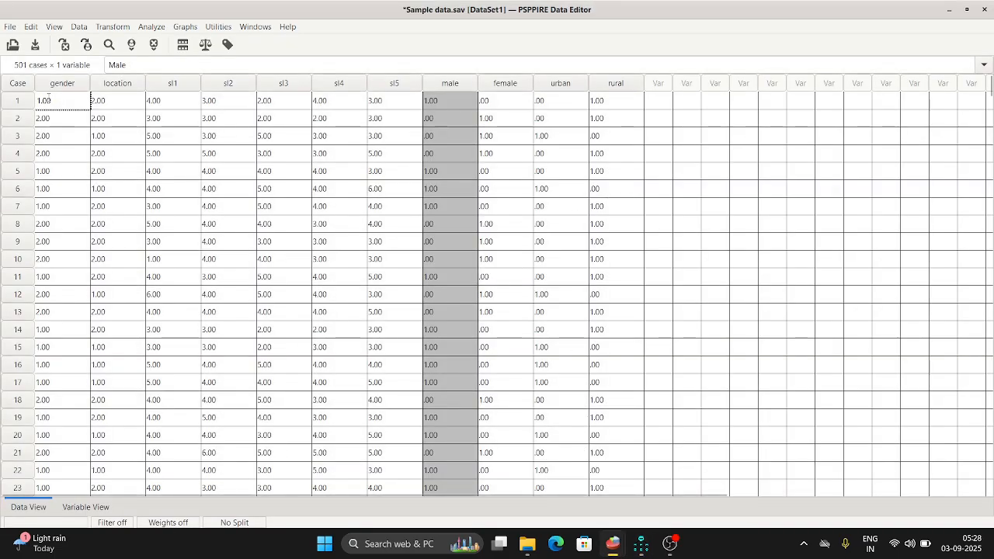
pyautogui.click(10, 27)
pyautogui.click(21, 86)
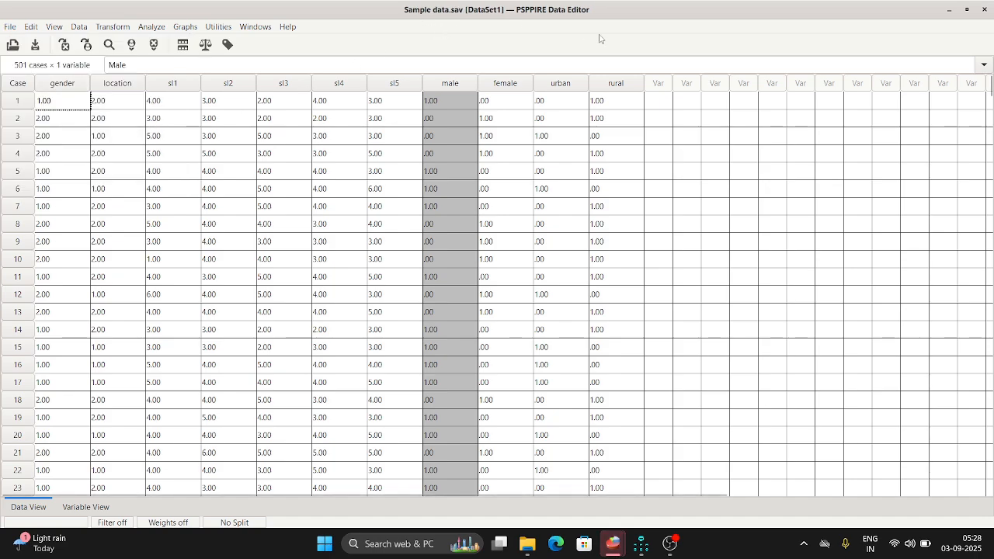
# Switch to Amos Graphics and set the path diagram's paper size to Landscape - A4.
pyautogui.click(949, 10)
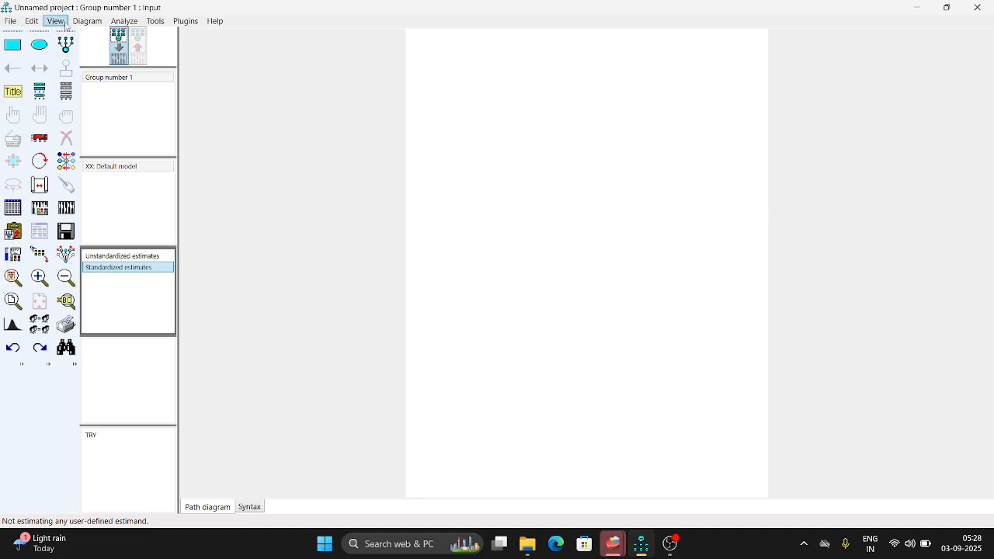
pyautogui.click(56, 22)
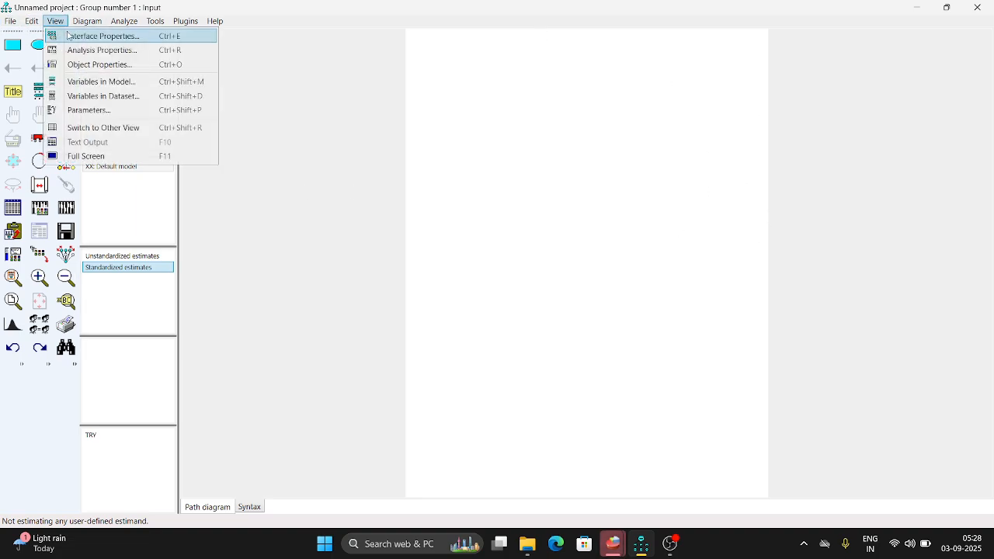
pyautogui.click(66, 35)
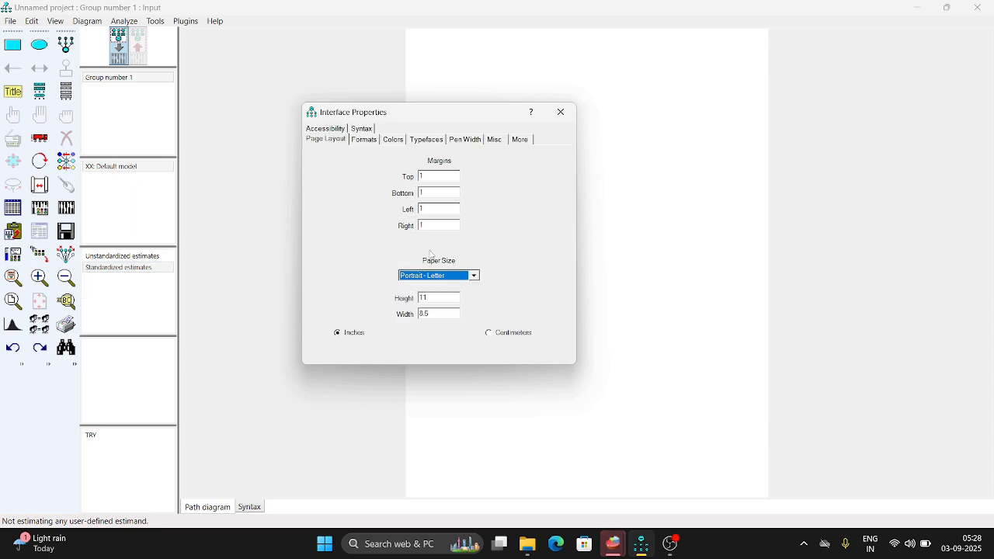
pyautogui.click(445, 275)
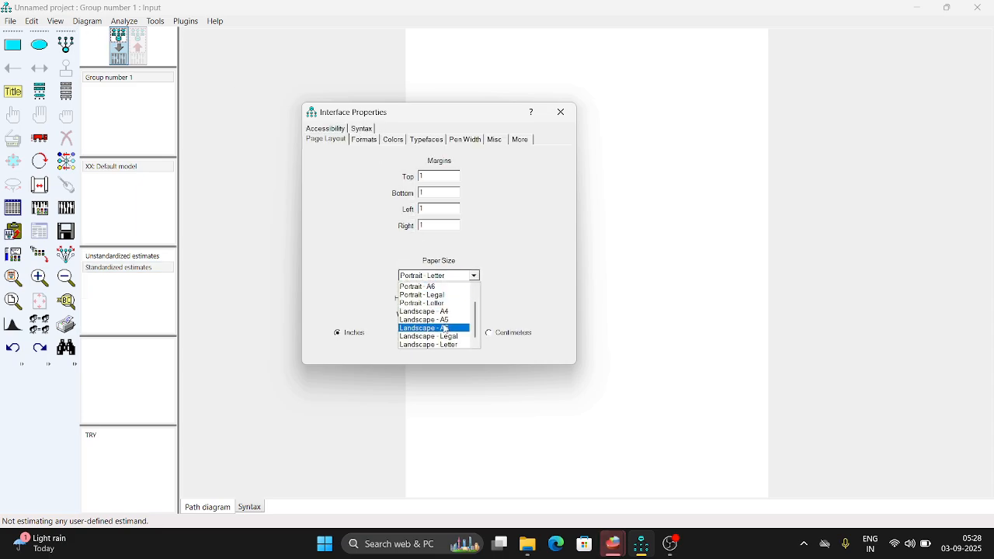
pyautogui.click(447, 312)
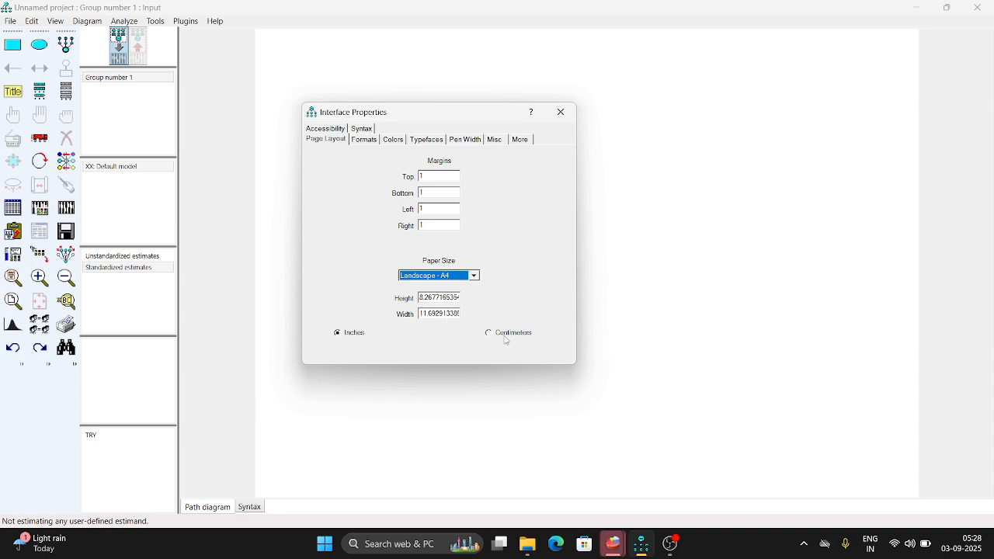
pyautogui.click(561, 115)
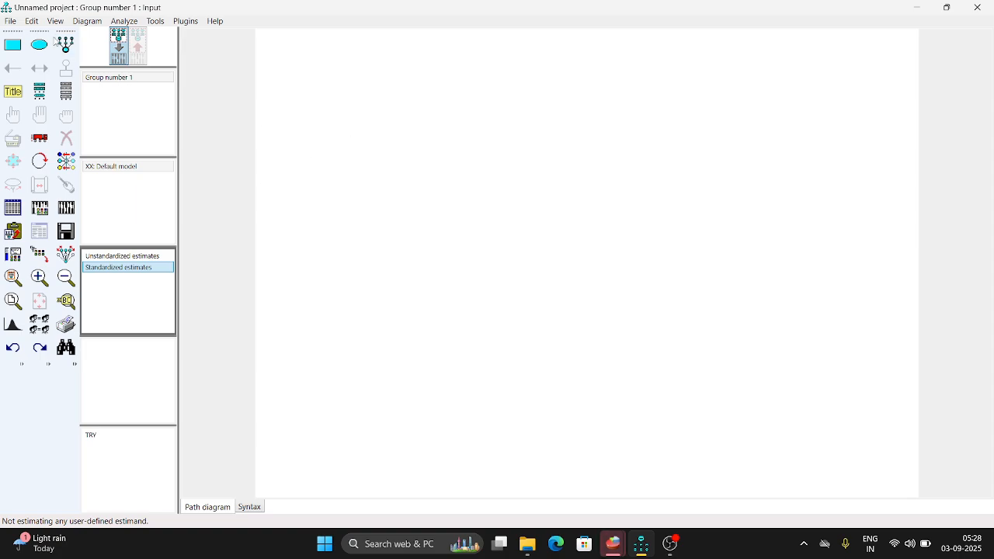
# Draw a latent variable ellipse in the upper middle of the page and make it slightly smaller.
pyautogui.click(66, 44)
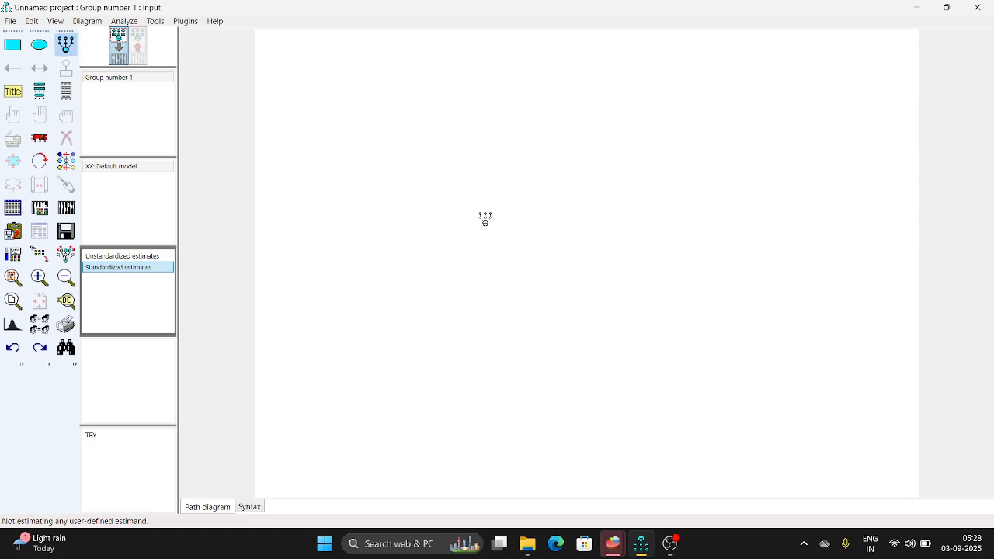
pyautogui.click(486, 218)
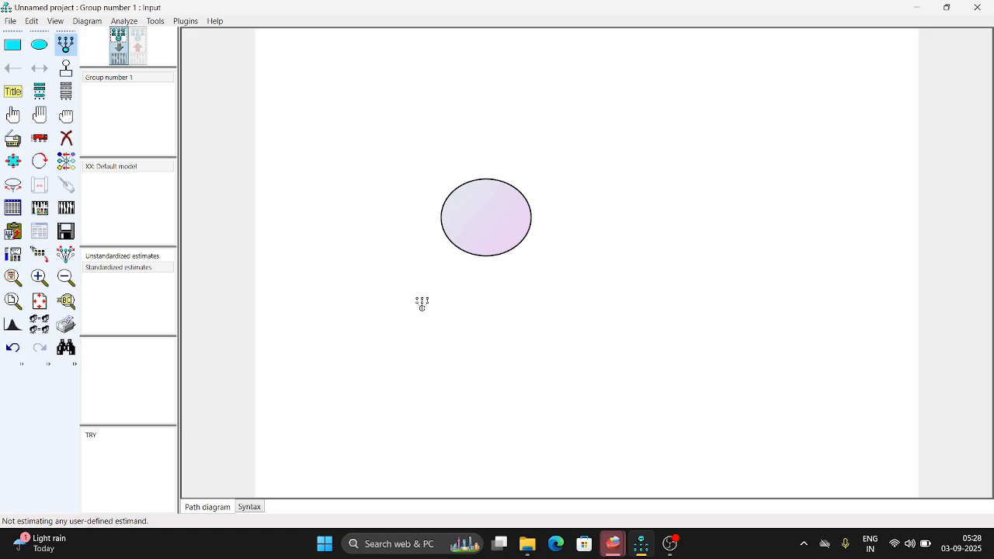
pyautogui.click(13, 161)
pyautogui.moveTo(490, 248); pyautogui.dragTo(531, 258)
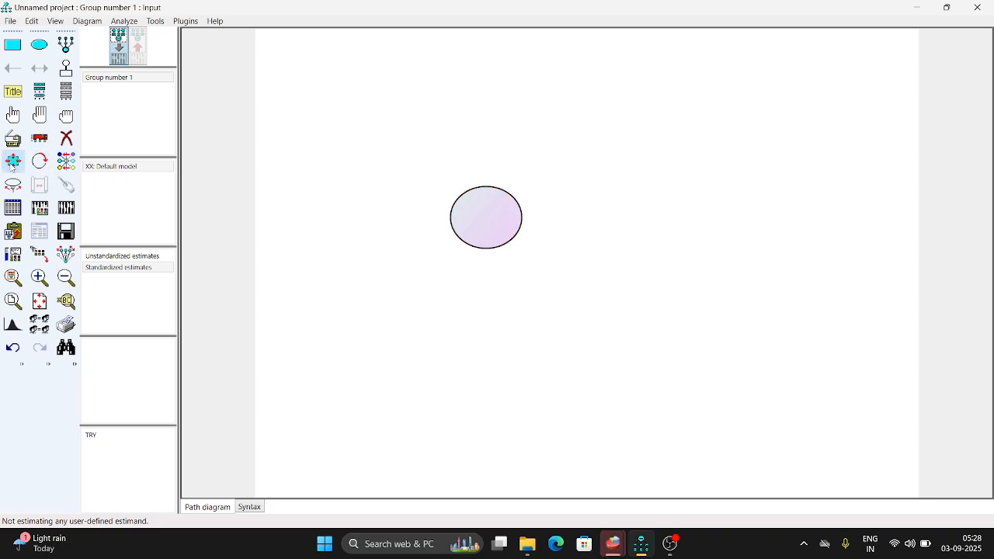
# Add five indicators with their error terms to the latent variable.
pyautogui.click(65, 45)
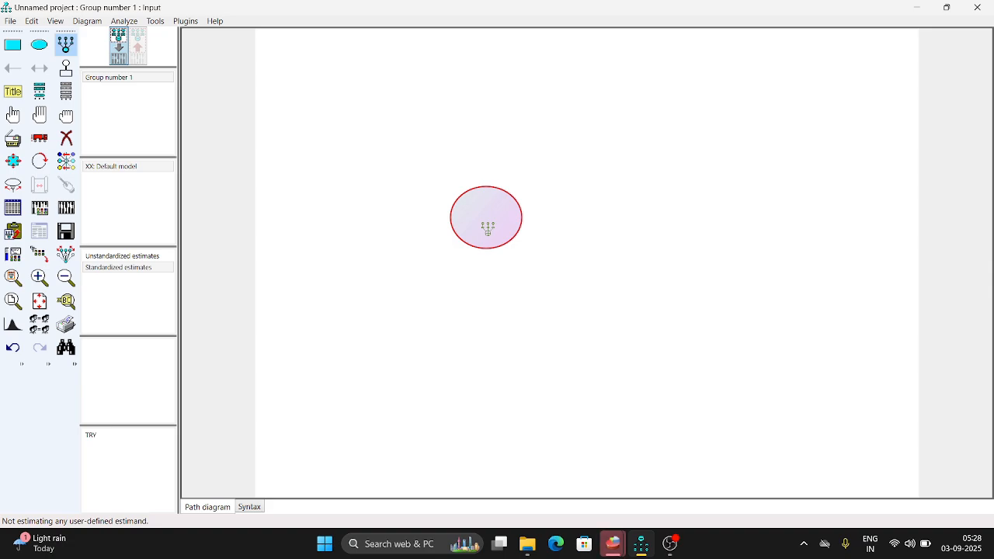
pyautogui.click(488, 228)
pyautogui.click(488, 228)
pyautogui.click(488, 228)
pyautogui.click(488, 229)
pyautogui.click(487, 229)
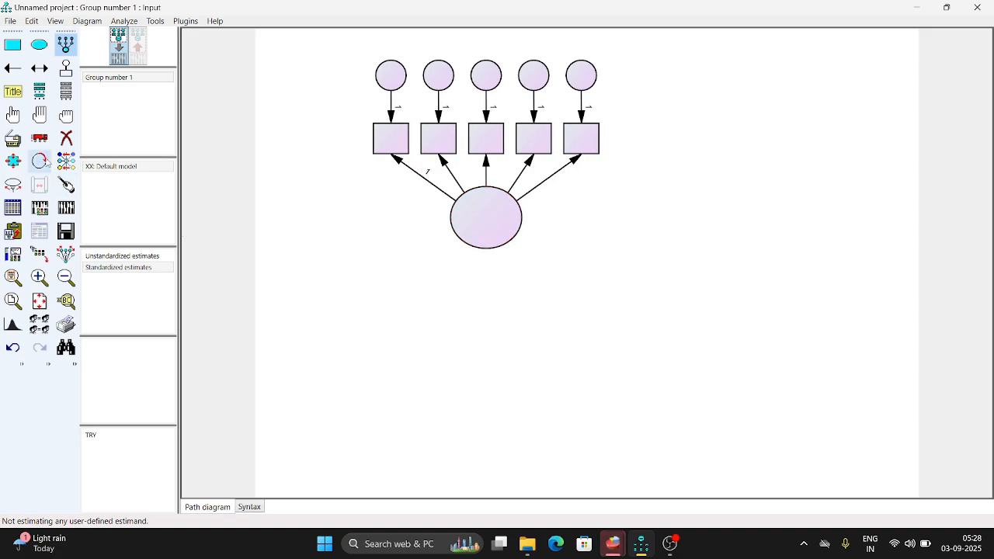
# Rotate the latent variable's indicators so they sit on the left side of the ellipse.
pyautogui.click(39, 161)
pyautogui.click(487, 233)
pyautogui.click(488, 233)
pyautogui.click(487, 233)
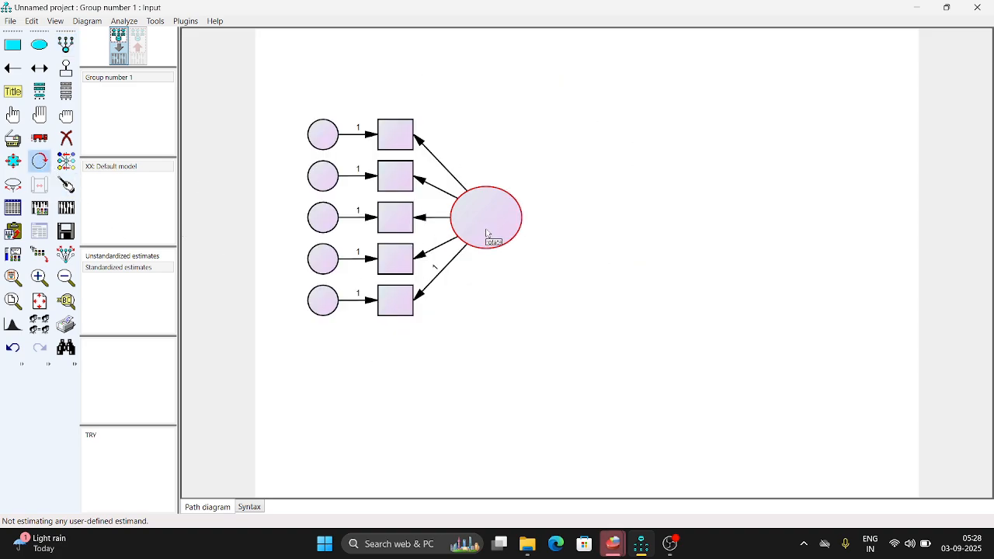
# Draw a wide observed variable rectangle to the right of the latent variable and duplicate it directly below.
pyautogui.click(13, 44)
pyautogui.moveTo(729, 167); pyautogui.dragTo(867, 209)
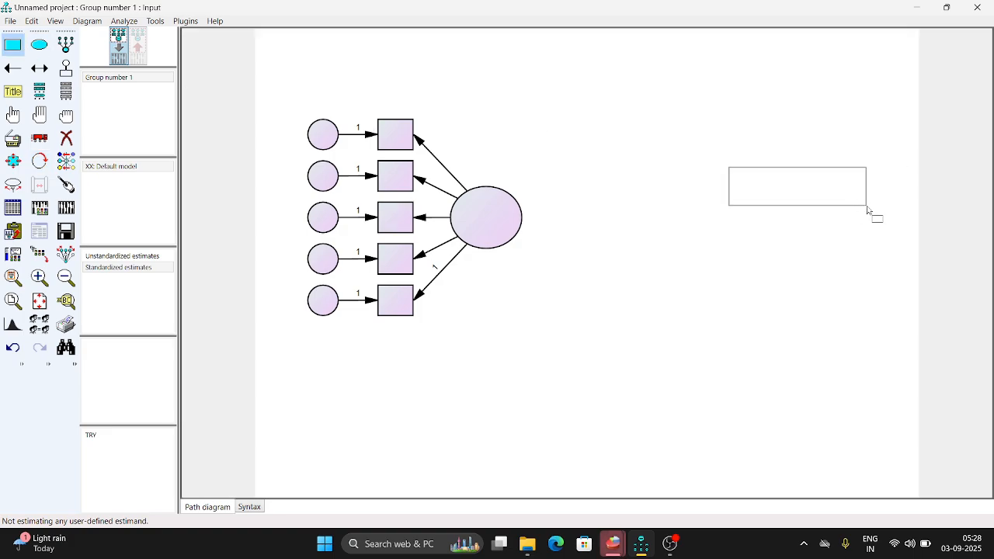
pyautogui.moveTo(867, 208); pyautogui.dragTo(868, 209)
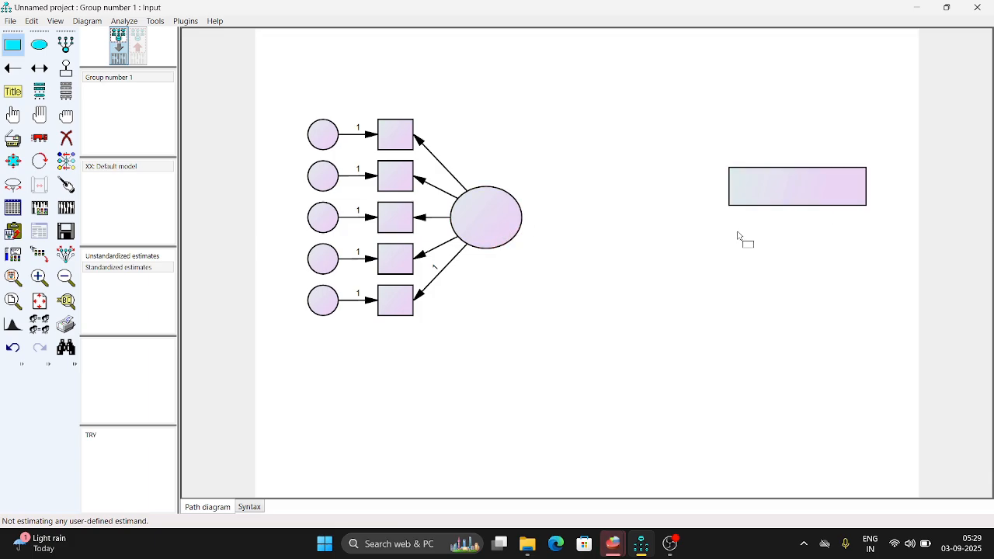
pyautogui.click(16, 139)
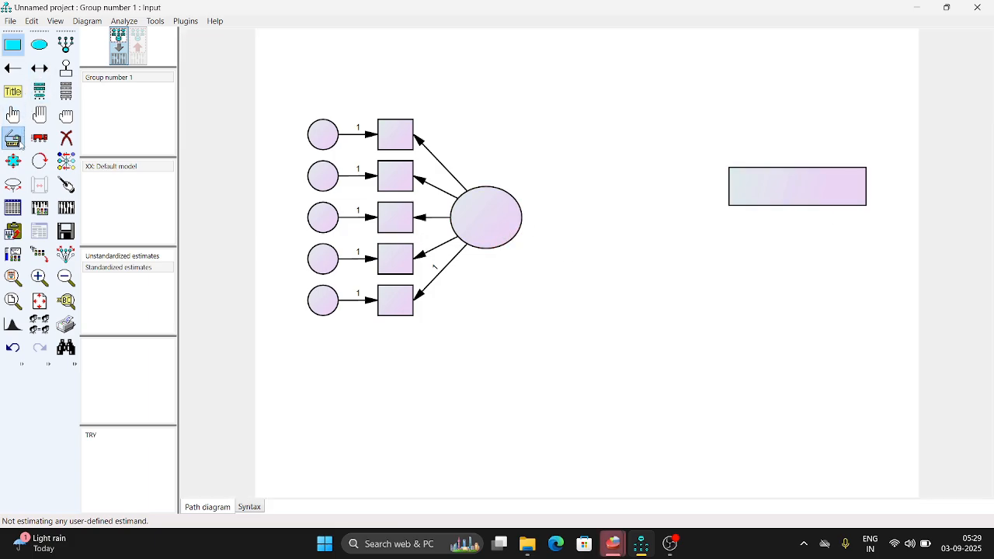
pyautogui.moveTo(815, 194); pyautogui.dragTo(817, 269)
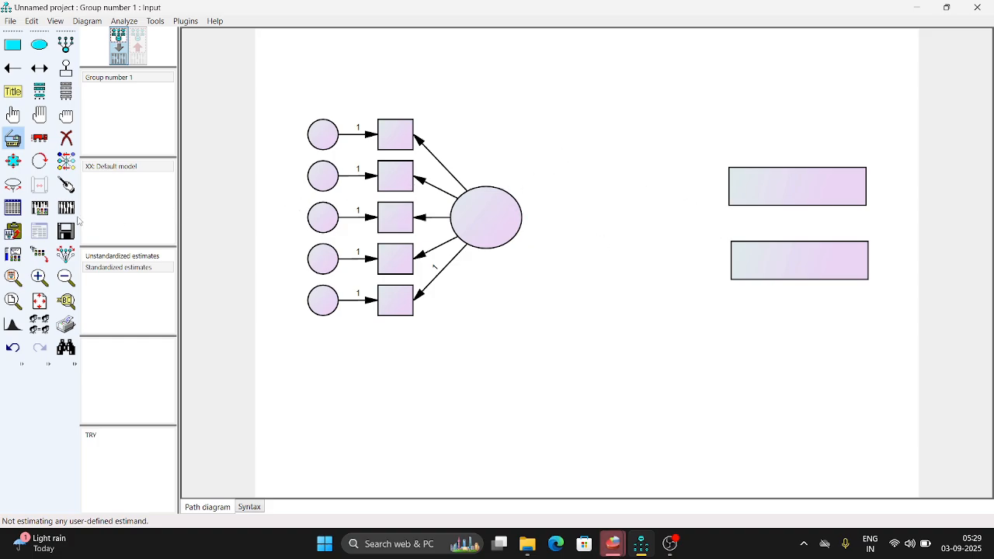
# Attach the SPSS file Sample data.sav as the data file for Group number 1.
pyautogui.click(12, 208)
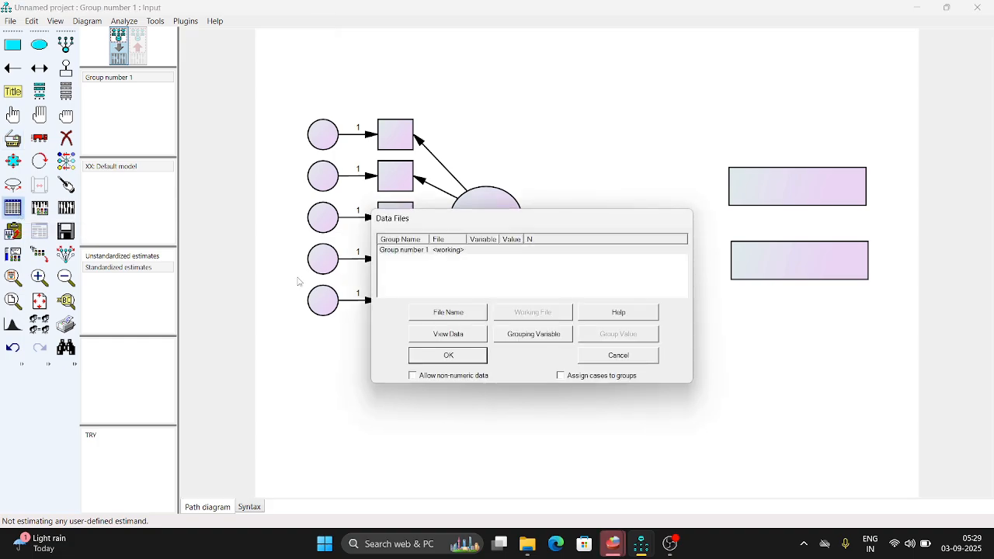
pyautogui.click(437, 315)
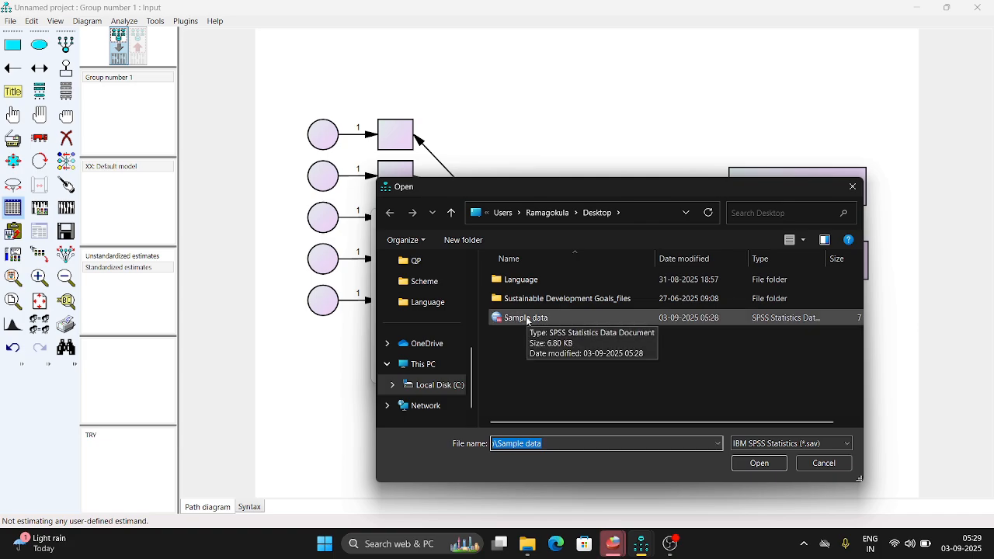
pyautogui.doubleClick(527, 318)
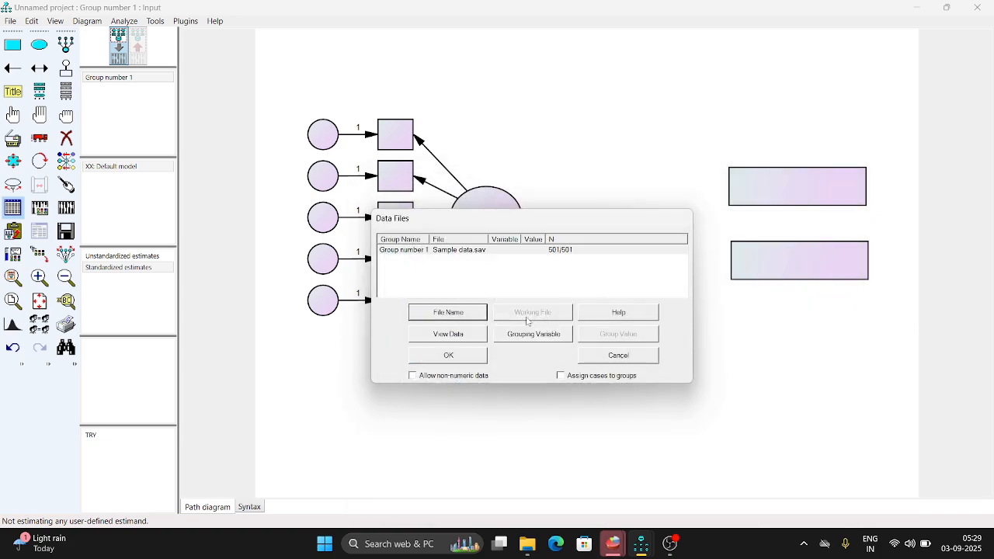
pyautogui.click(454, 357)
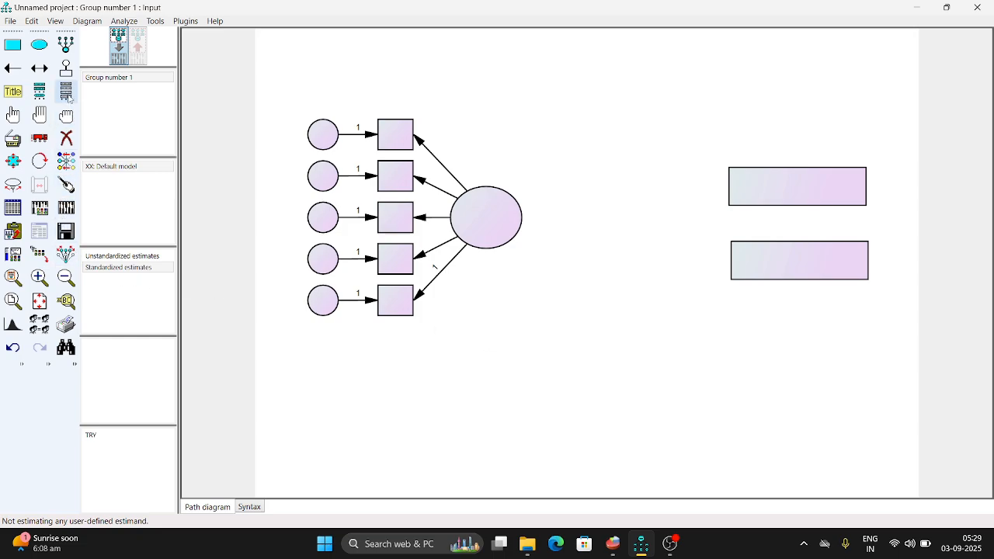
# Open the list of dataset variables and assign male to the upper and urban to the lower standalone rectangle.
pyautogui.click(67, 94)
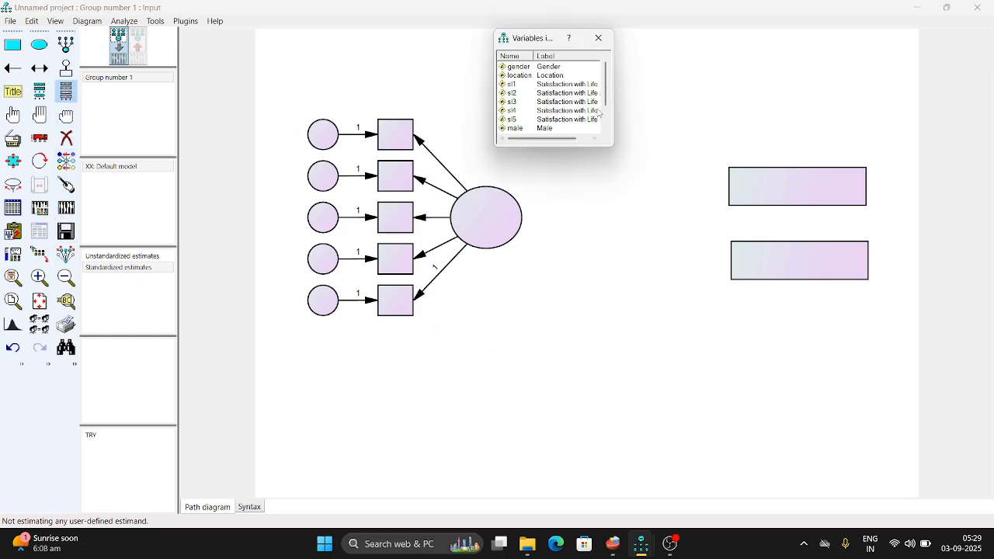
pyautogui.scroll(-2, 557, 124)
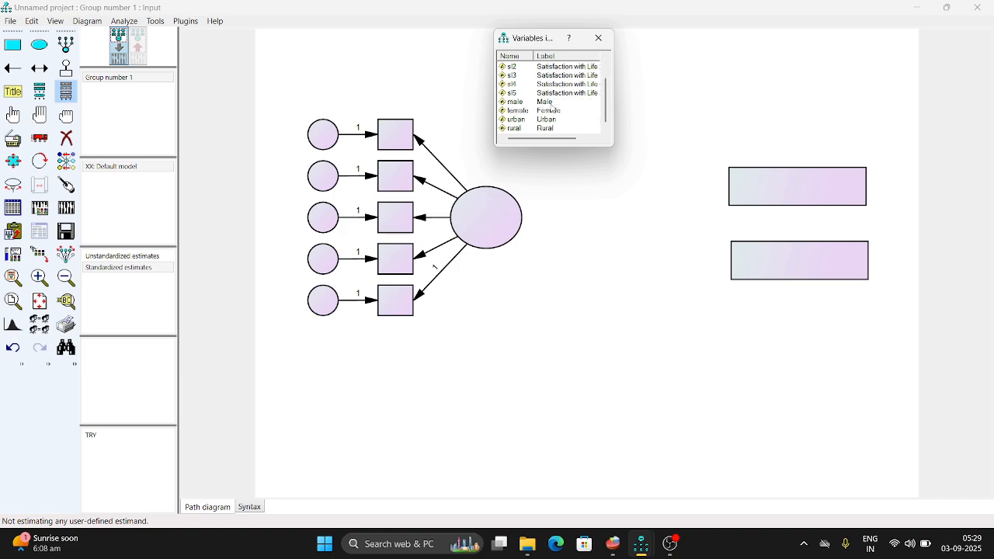
pyautogui.moveTo(549, 107); pyautogui.dragTo(551, 103)
pyautogui.moveTo(725, 179); pyautogui.dragTo(800, 199)
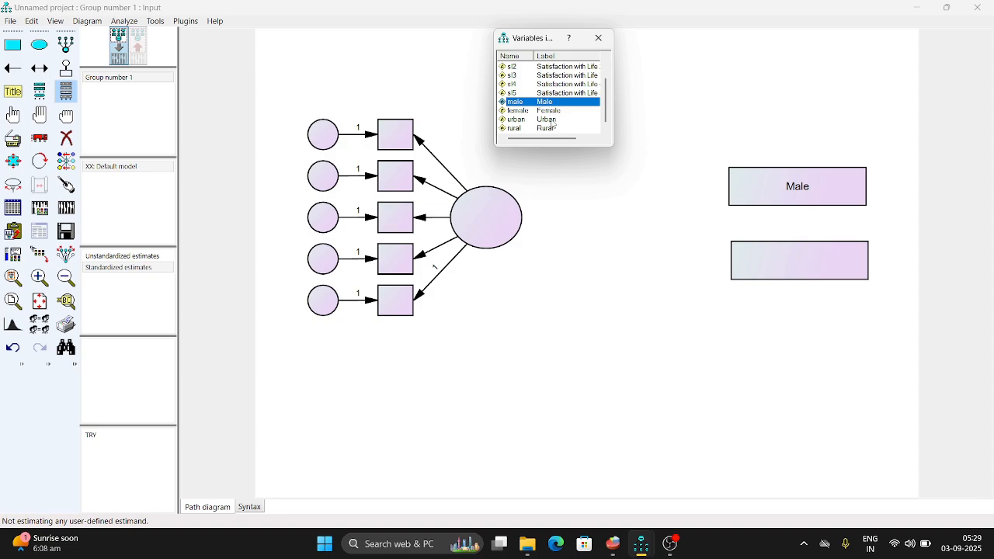
pyautogui.moveTo(556, 123); pyautogui.dragTo(807, 262)
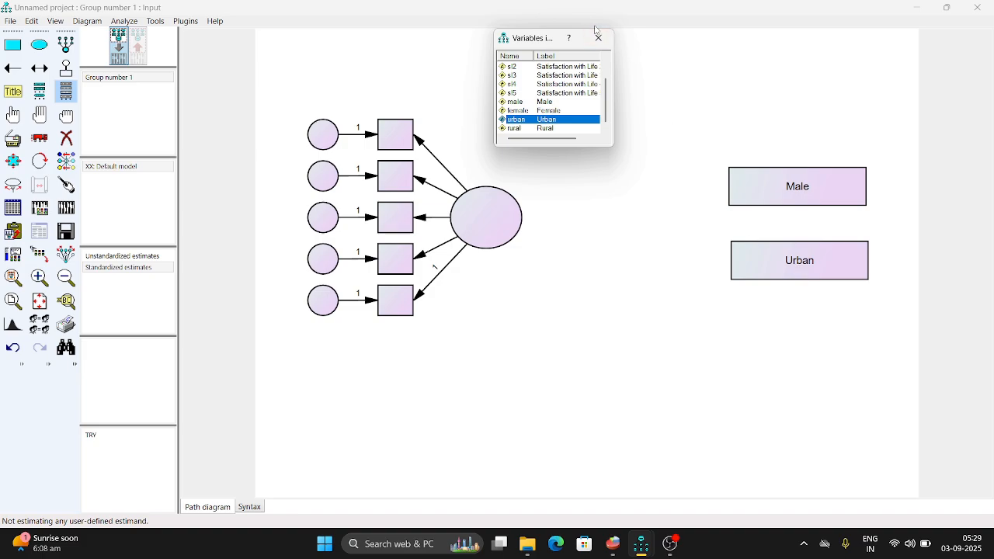
# Assign the dataset variables sl1 to sl5 to the five indicator rectangles in order from top to bottom.
pyautogui.scroll(1, 564, 106)
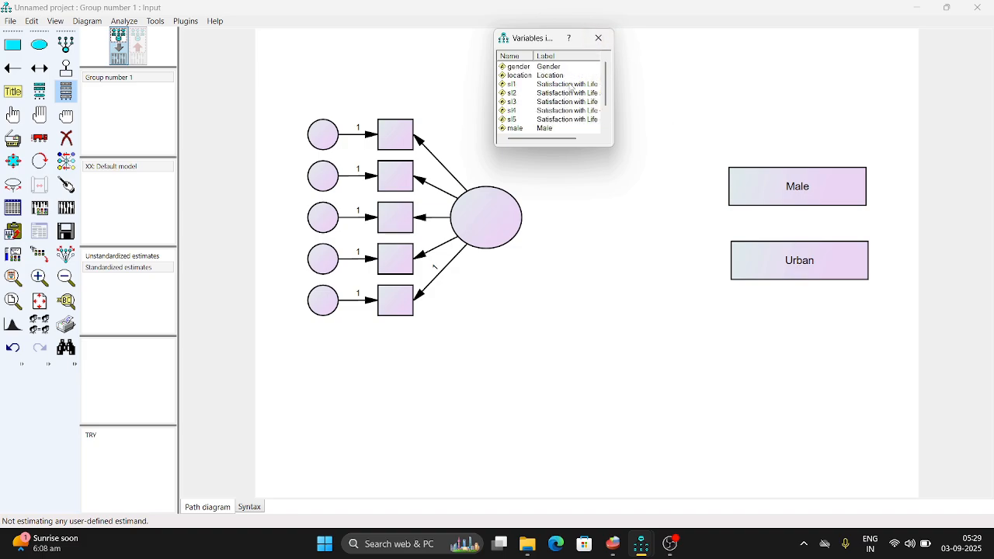
pyautogui.moveTo(571, 87); pyautogui.dragTo(402, 137)
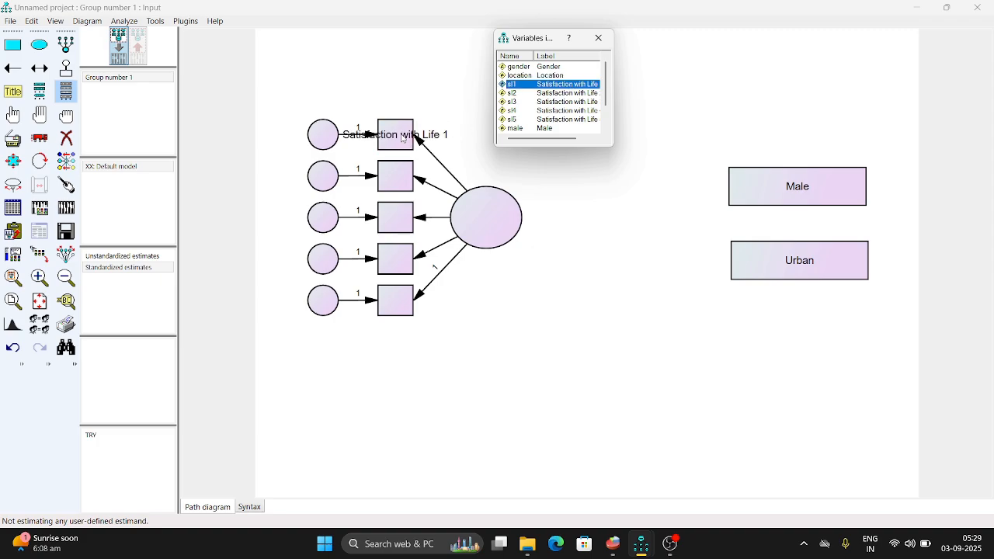
pyautogui.moveTo(567, 93); pyautogui.dragTo(400, 180)
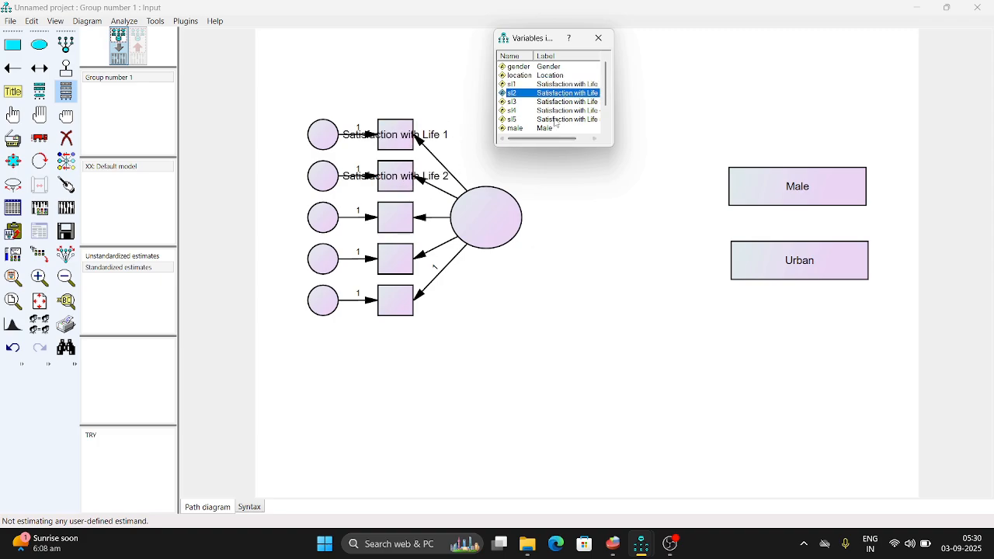
pyautogui.moveTo(572, 103); pyautogui.dragTo(405, 225)
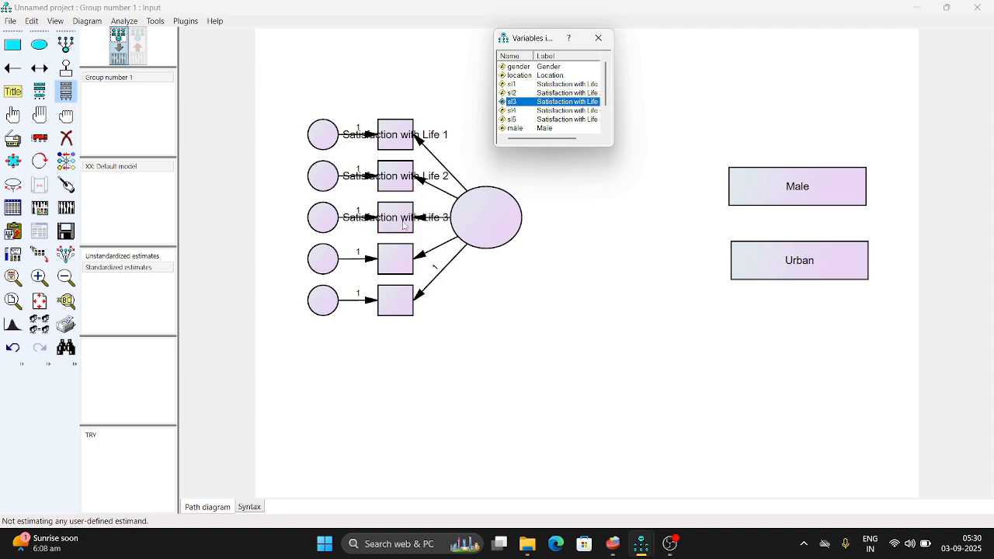
pyautogui.moveTo(564, 111); pyautogui.dragTo(404, 262)
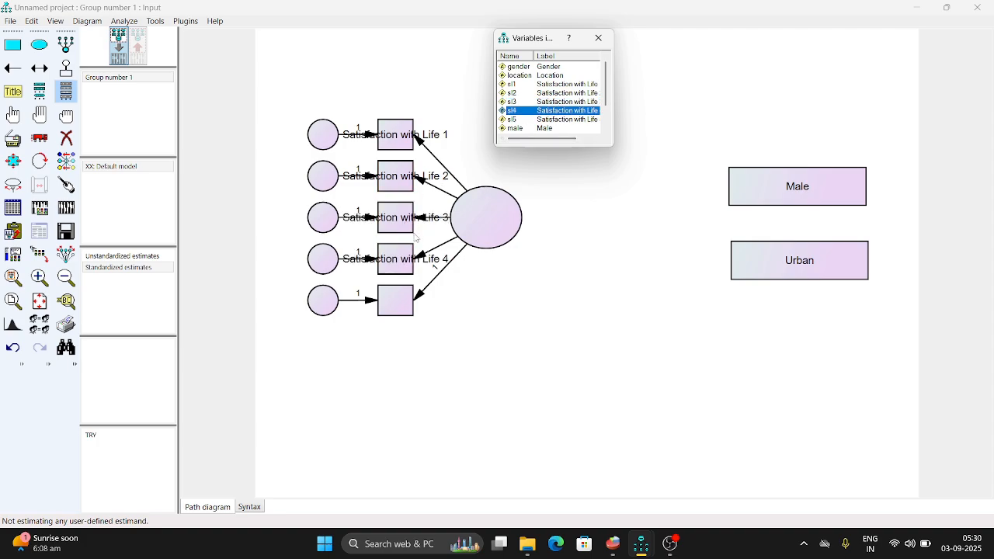
pyautogui.click(556, 122)
pyautogui.moveTo(557, 124); pyautogui.dragTo(406, 300)
pyautogui.click(599, 39)
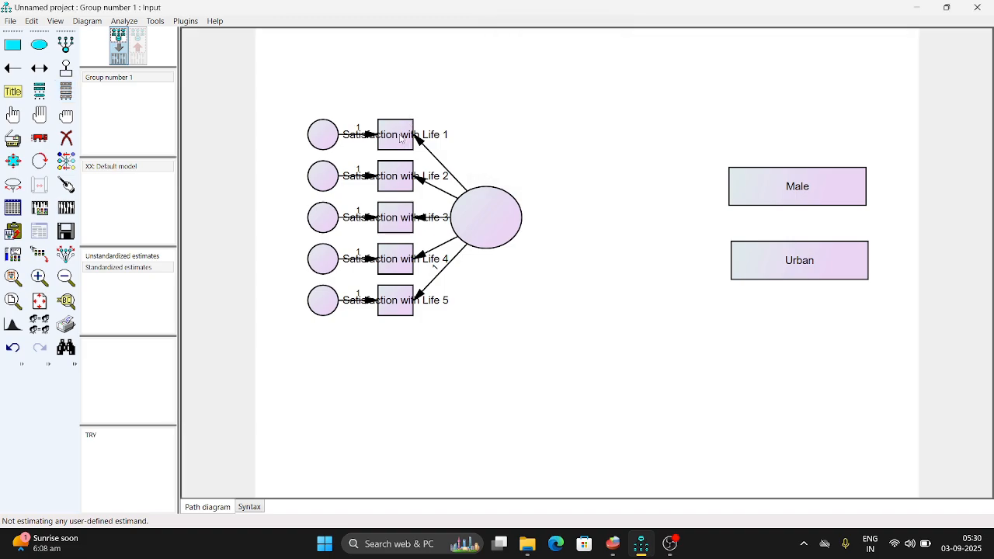
# Clear the variable labels of the upper three indicators so they show their names sl1, sl2 and sl3.
pyautogui.doubleClick(401, 138)
pyautogui.moveTo(452, 271); pyautogui.dragTo(291, 267)
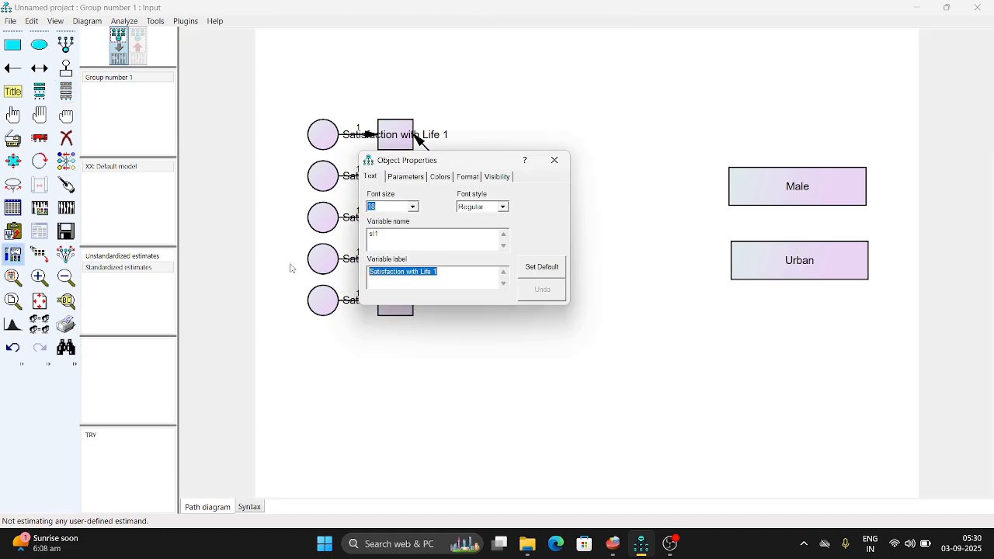
pyautogui.press('Delete')
pyautogui.click(554, 160)
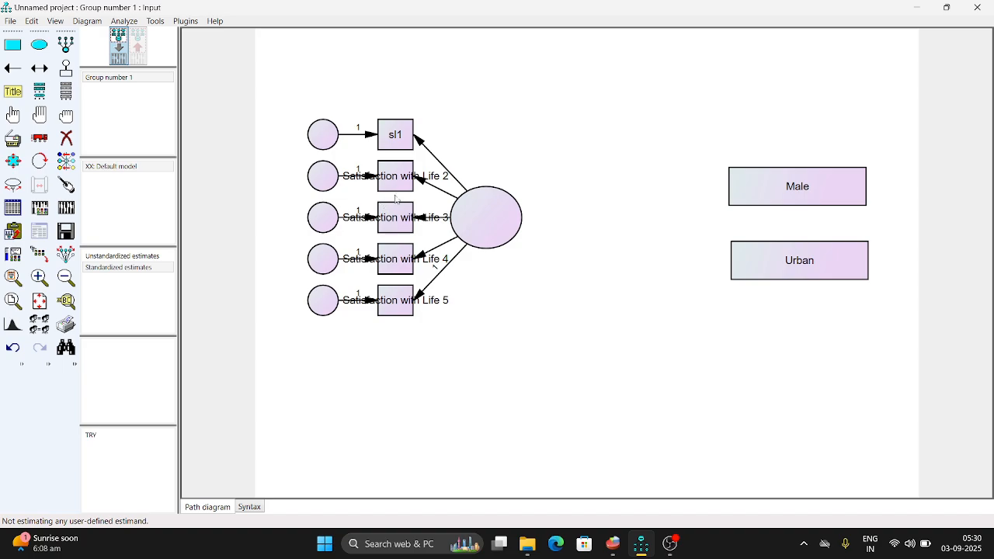
pyautogui.click(395, 200)
pyautogui.moveTo(370, 274); pyautogui.dragTo(455, 264)
pyautogui.press('Delete')
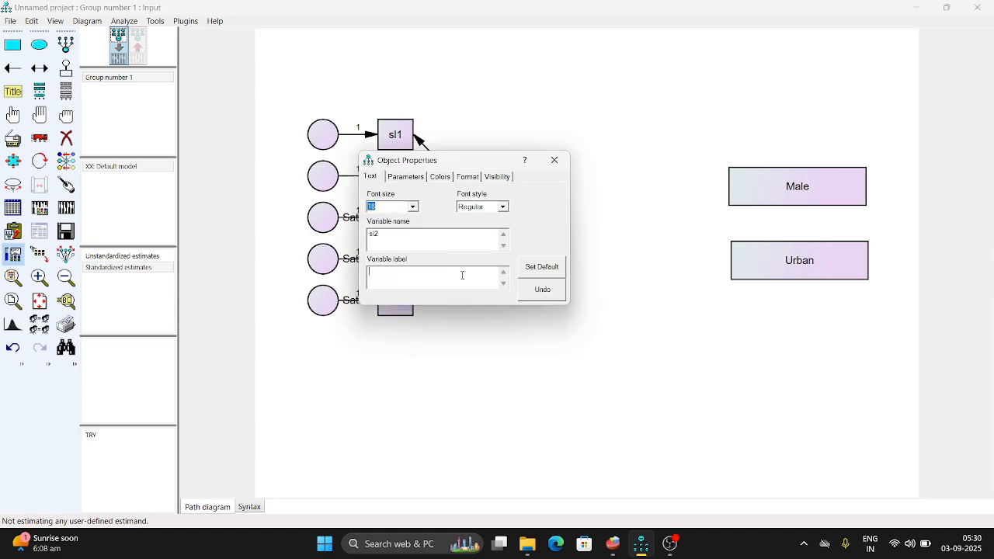
pyautogui.click(554, 161)
pyautogui.click(394, 217)
pyautogui.moveTo(371, 273); pyautogui.dragTo(448, 253)
pyautogui.press('Delete')
pyautogui.click(555, 160)
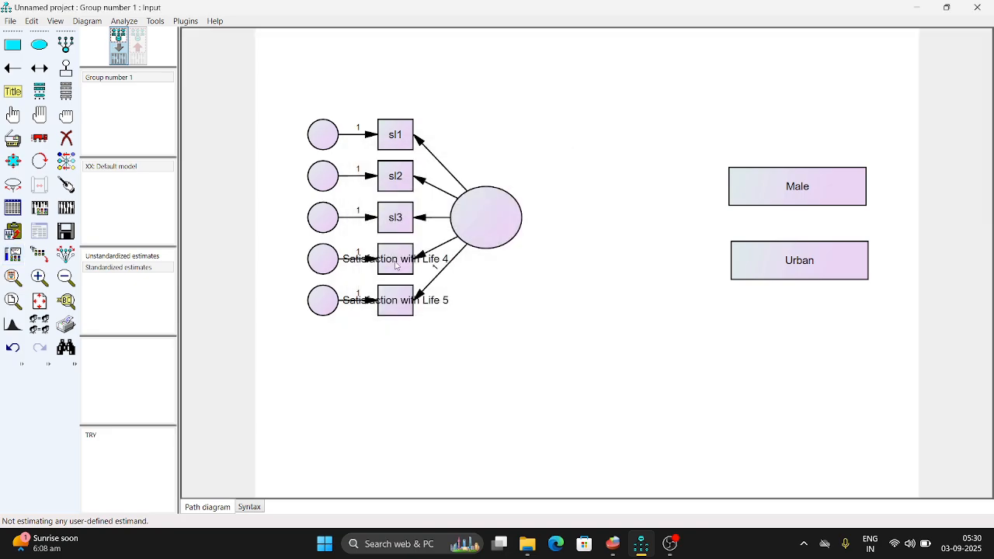
# Clear the variable labels of the lowest two indicators so they show their names sl4 and sl5.
pyautogui.click(395, 265)
pyautogui.click(451, 274)
pyautogui.press('BackSpace')
pyautogui.press('BackSpace')
pyautogui.press('BackSpace')
pyautogui.press('BackSpace')
pyautogui.press('BackSpace')
pyautogui.press('BackSpace')
pyautogui.press('BackSpace')
pyautogui.press('BackSpace')
pyautogui.press('BackSpace')
pyautogui.press('BackSpace')
pyautogui.press('BackSpace')
pyautogui.press('BackSpace')
pyautogui.press('BackSpace')
pyautogui.press('BackSpace')
pyautogui.press('BackSpace')
pyautogui.press('BackSpace')
pyautogui.press('BackSpace')
pyautogui.press('BackSpace')
pyautogui.press('BackSpace')
pyautogui.press('BackSpace')
pyautogui.press('BackSpace')
pyautogui.click(554, 160)
pyautogui.click(400, 293)
pyautogui.press('BackSpace')
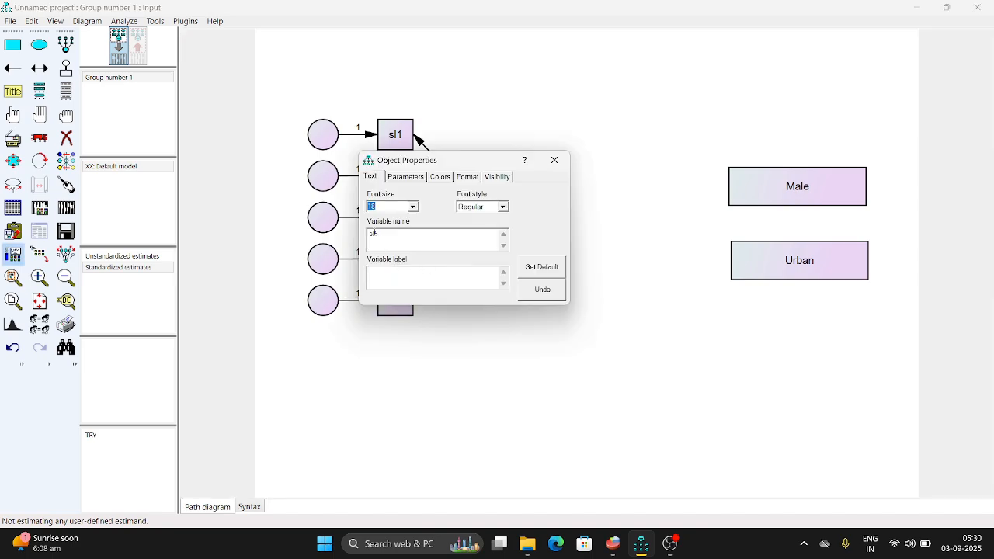
pyautogui.click(554, 160)
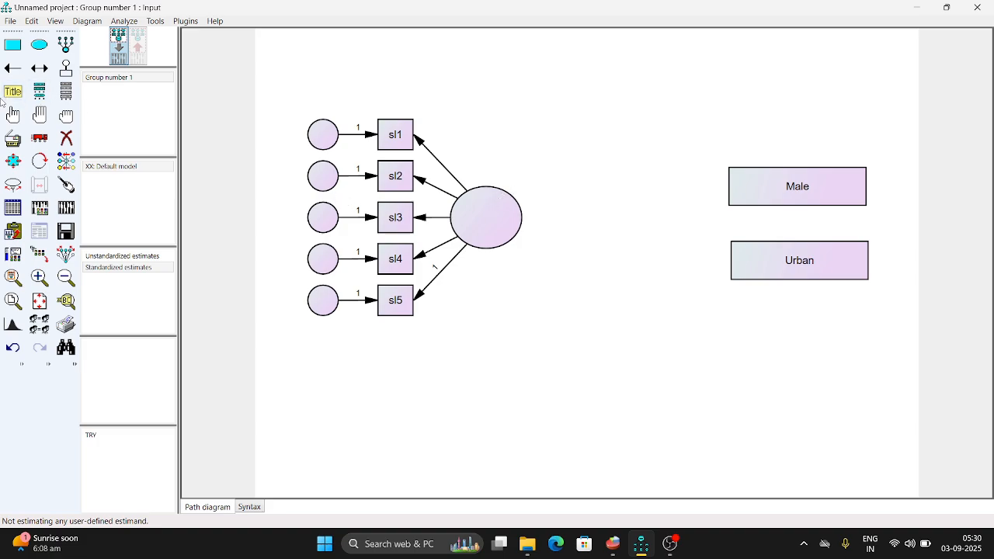
# Draw single-headed paths from Male and Urban to the latent variable and add a unique error variable above the latent variable.
pyautogui.click(13, 68)
pyautogui.moveTo(728, 194); pyautogui.dragTo(523, 223)
pyautogui.moveTo(737, 271); pyautogui.dragTo(515, 242)
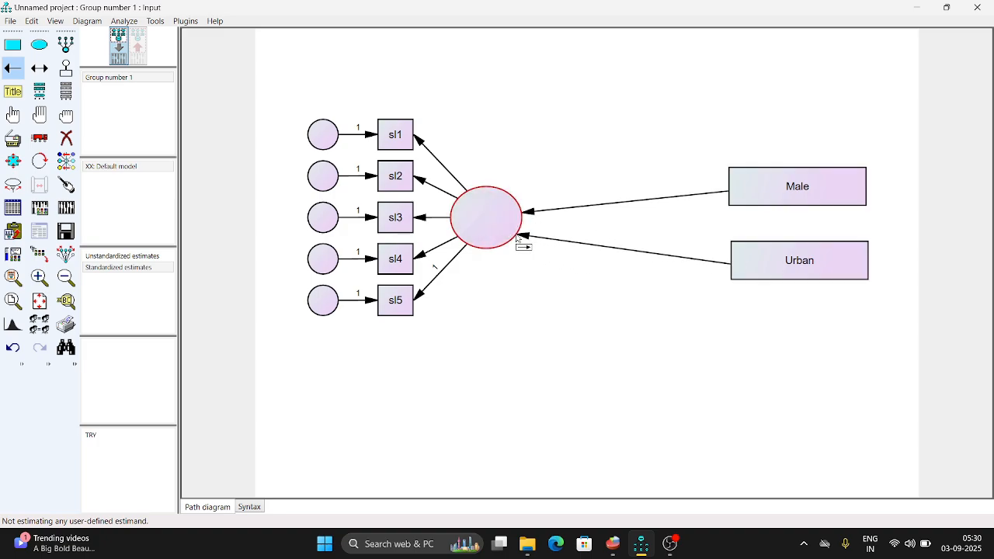
pyautogui.click(67, 72)
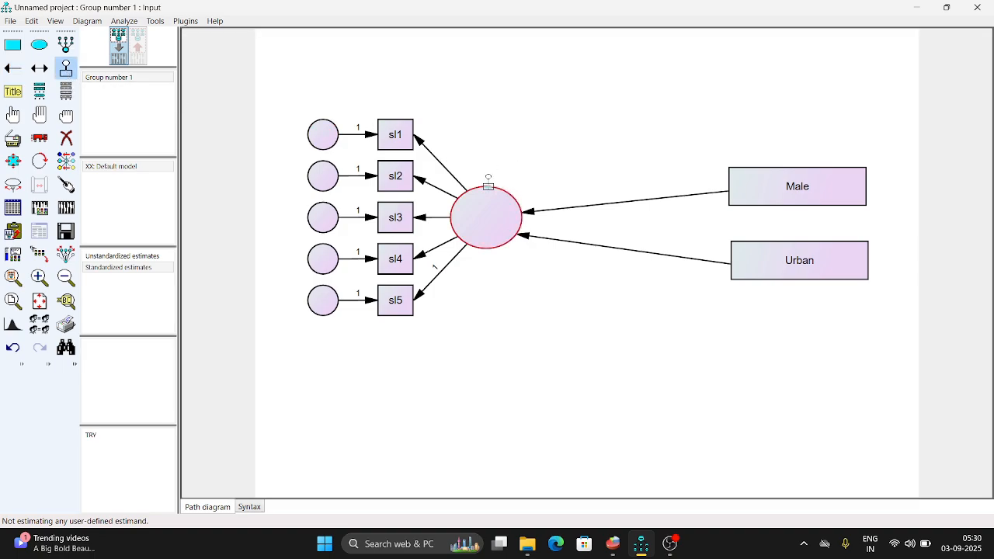
pyautogui.click(488, 185)
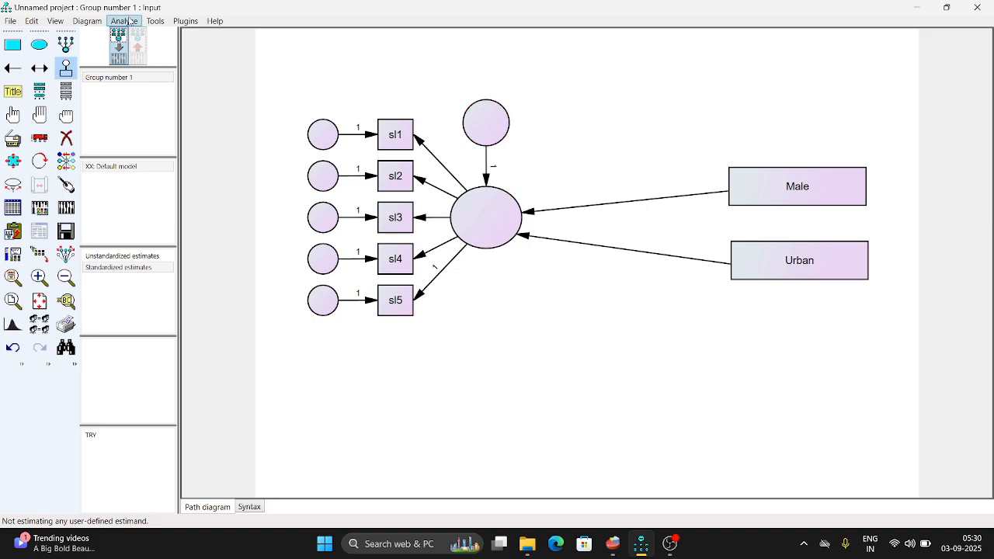
# Name all unobserved variables automatically with the plugin and rename the latent variable SLS.
pyautogui.click(155, 20)
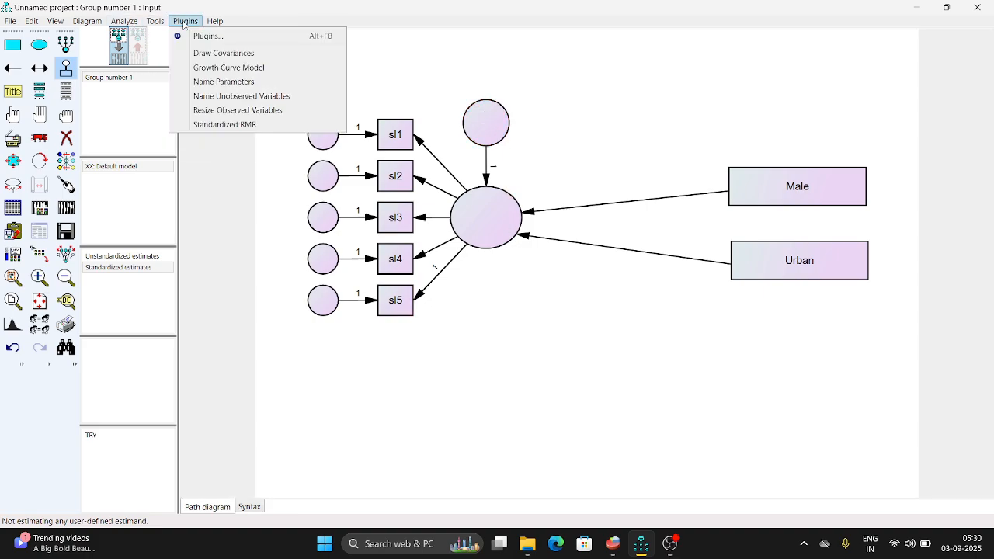
pyautogui.click(230, 96)
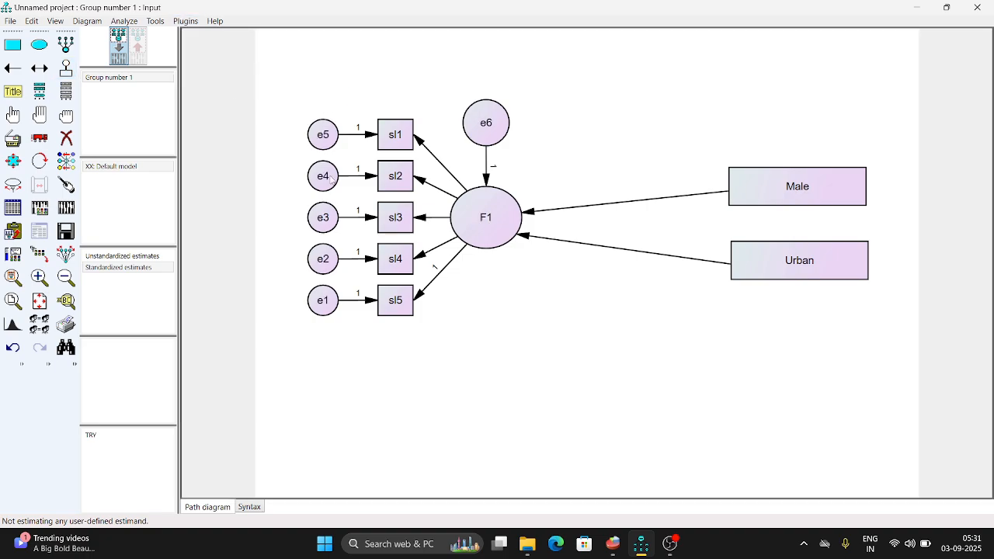
pyautogui.doubleClick(489, 220)
pyautogui.click(396, 238)
pyautogui.press('BackSpace')
pyautogui.press('BackSpace')
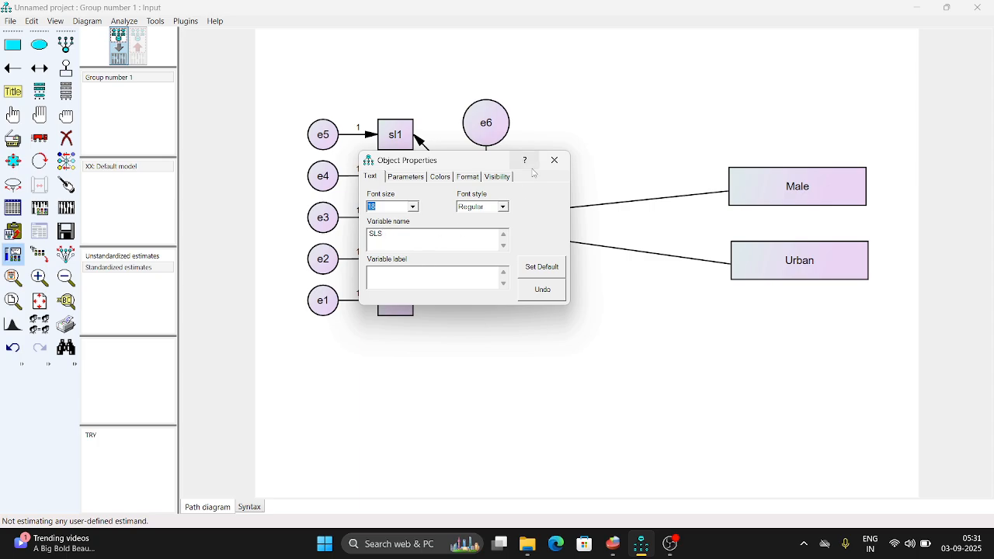
pyautogui.click(553, 161)
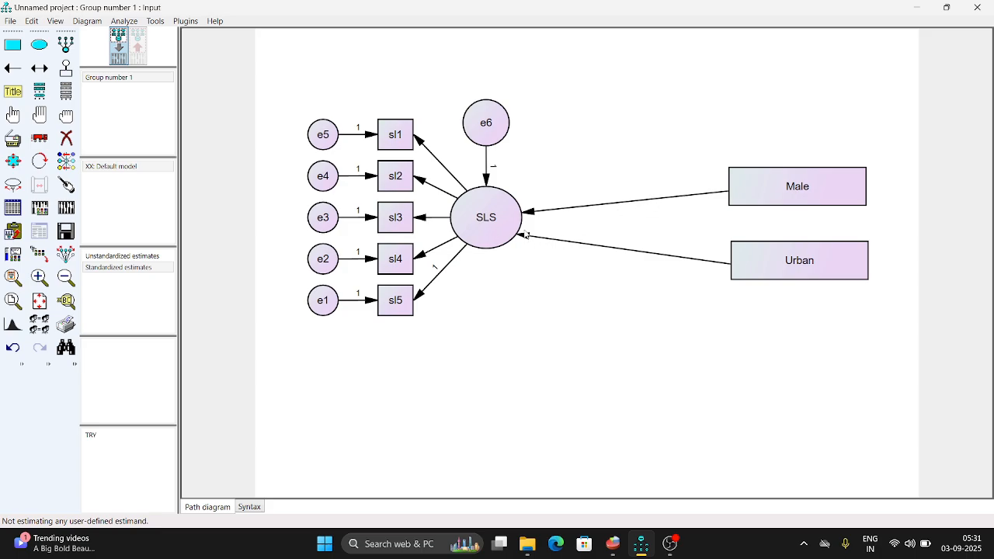
# Enable estimation of means and intercepts in the analysis properties, keeping maximum likelihood.
pyautogui.click(38, 209)
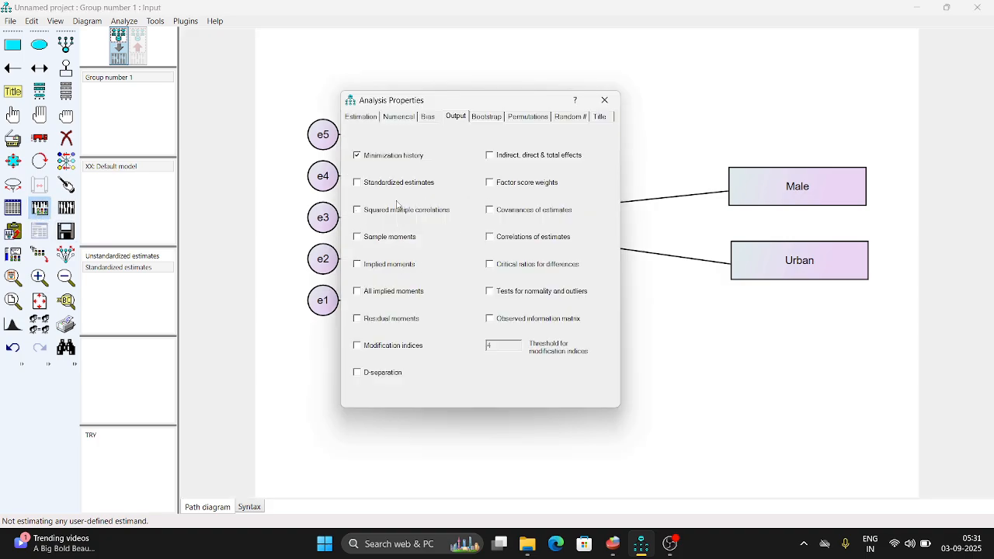
pyautogui.click(372, 123)
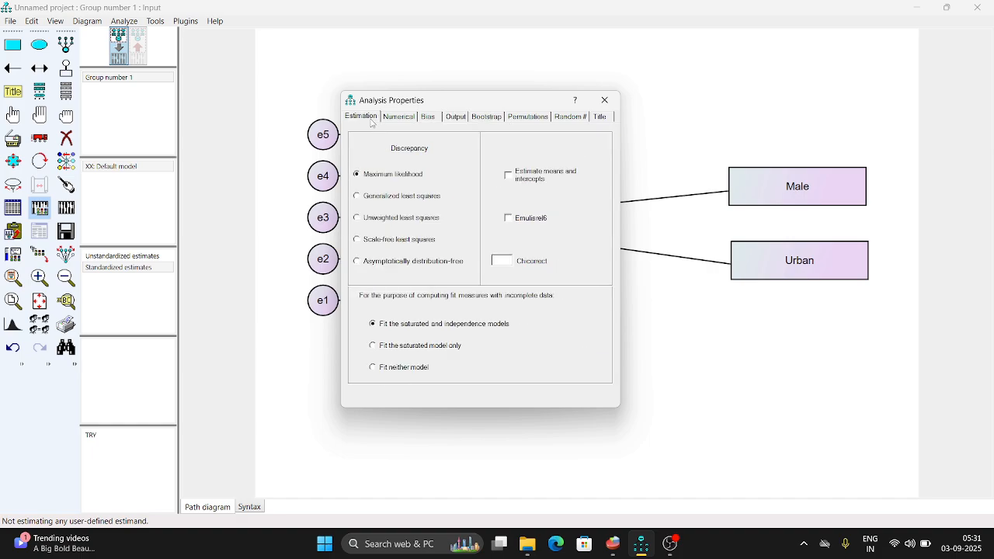
pyautogui.click(509, 179)
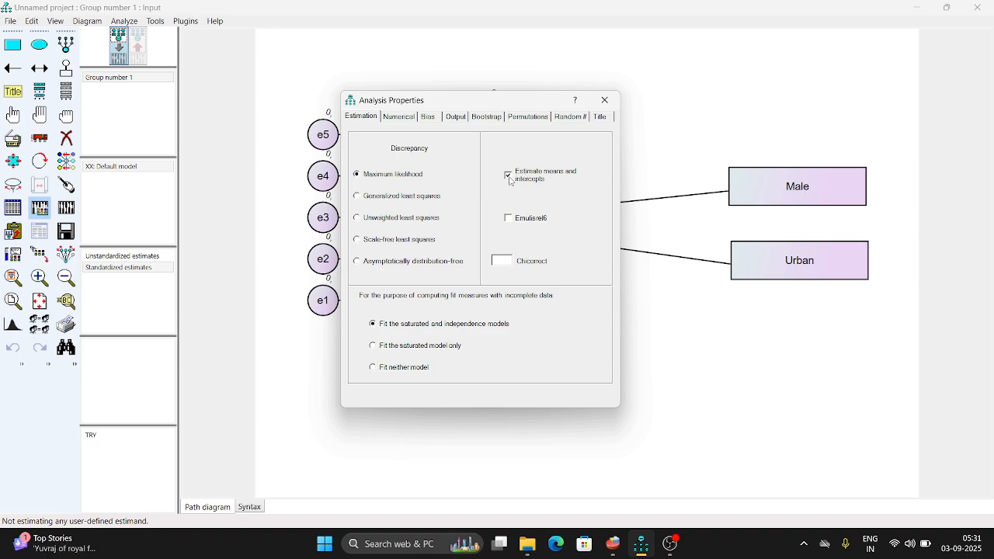
pyautogui.click(412, 121)
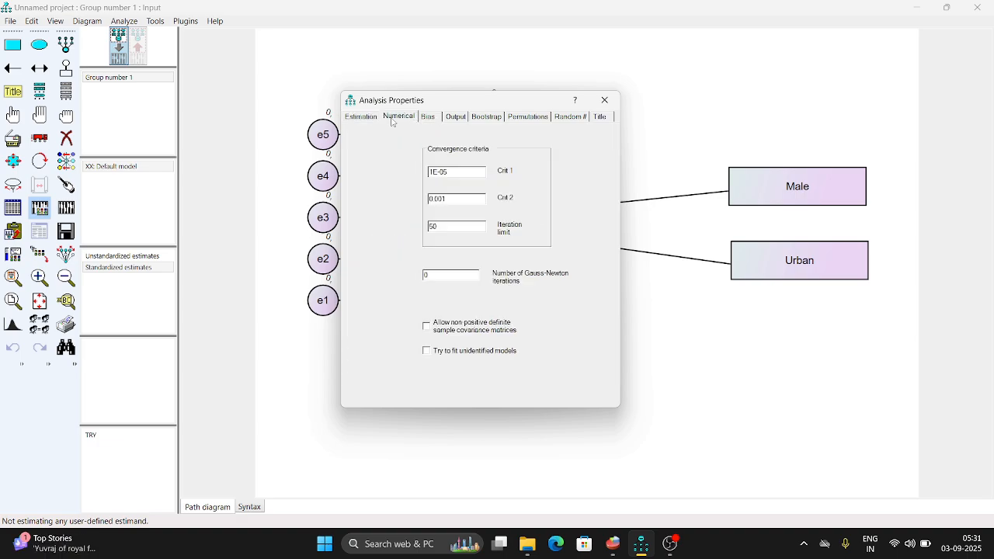
pyautogui.click(359, 120)
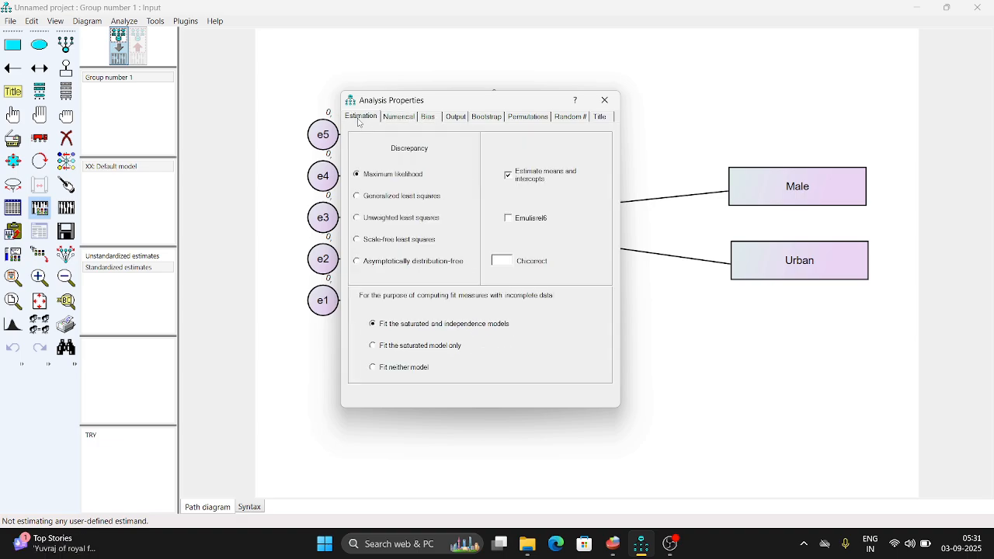
# Include standardized estimates and residual moments in the analysis output.
pyautogui.click(460, 120)
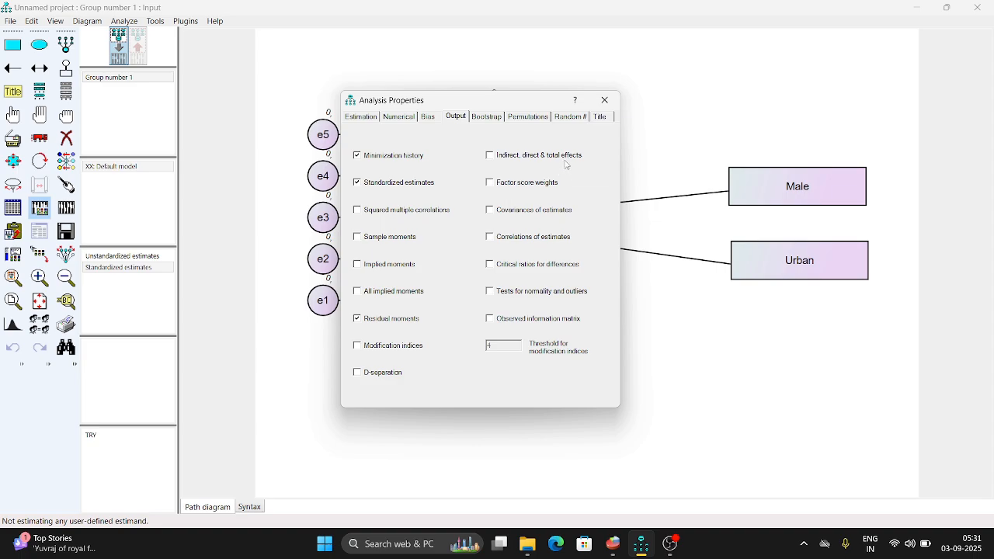
pyautogui.click(498, 121)
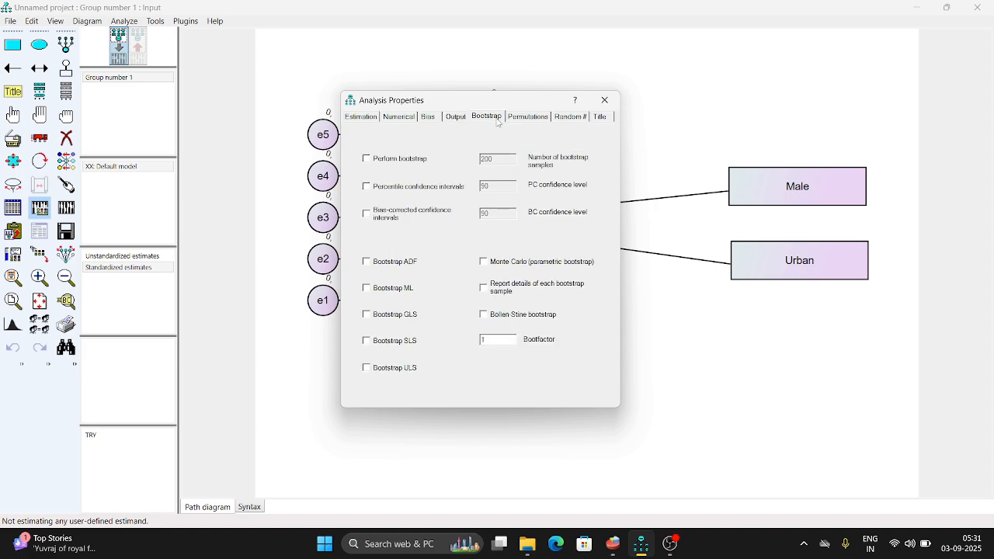
pyautogui.click(456, 120)
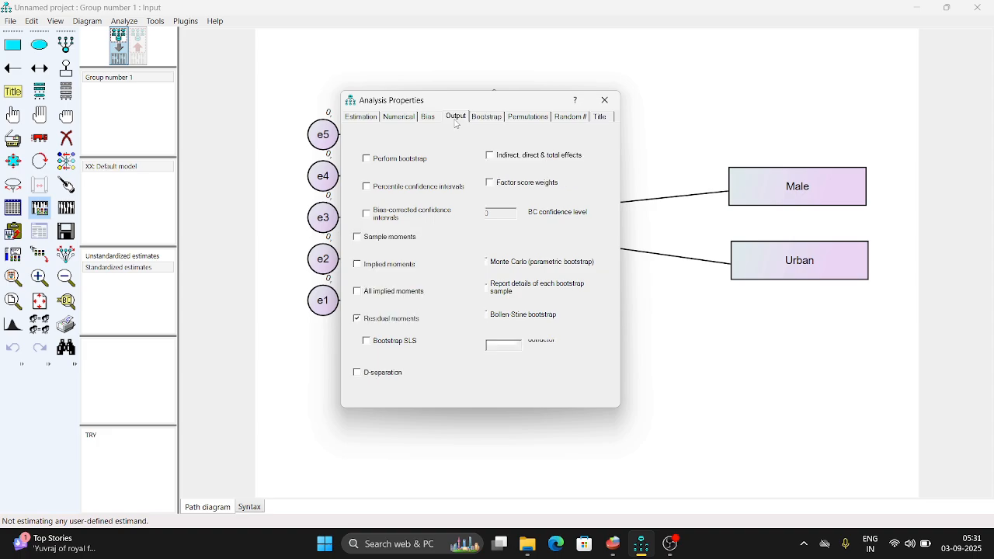
pyautogui.click(603, 102)
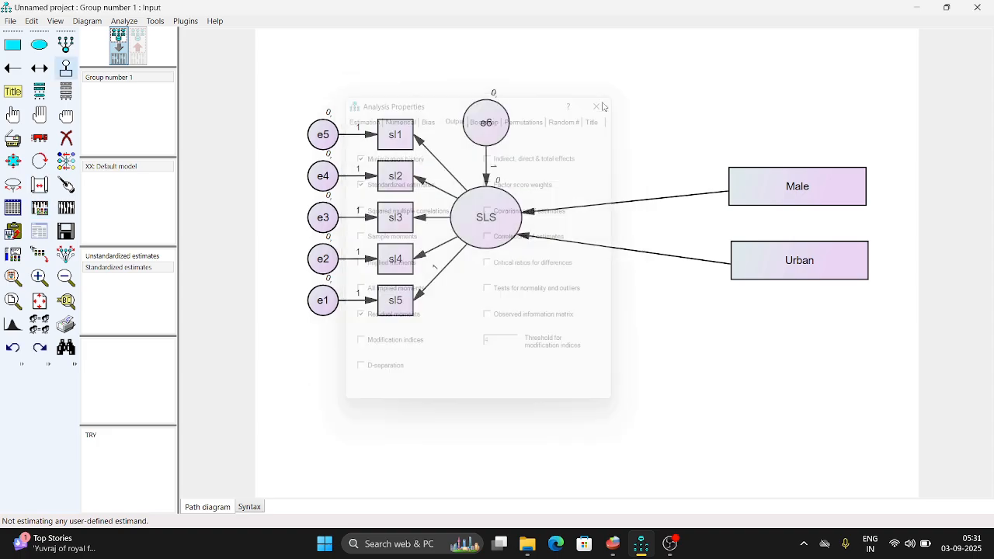
# Calculate the estimates with male and urban left uncorrelated, saving the model on the Desktop as sample SEM.
pyautogui.click(73, 215)
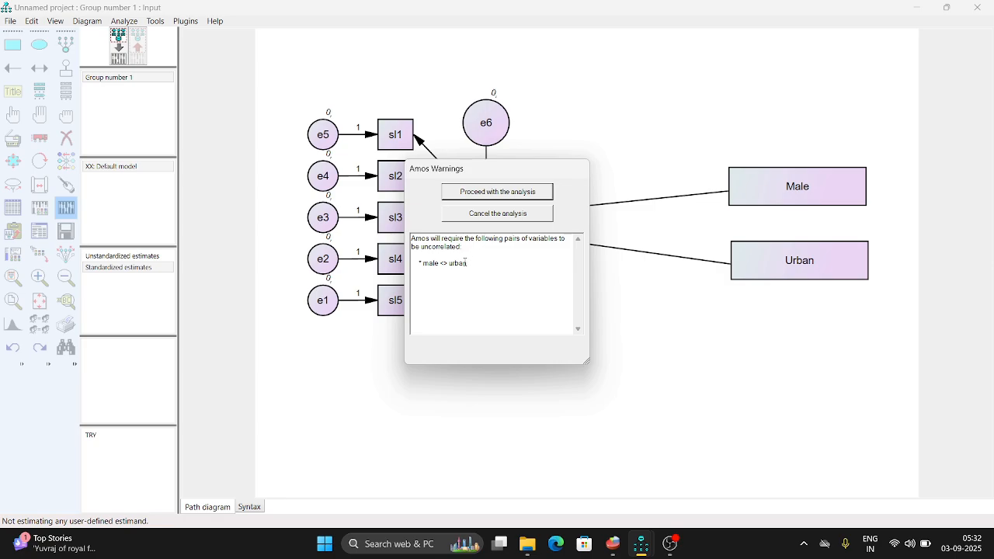
pyautogui.click(480, 198)
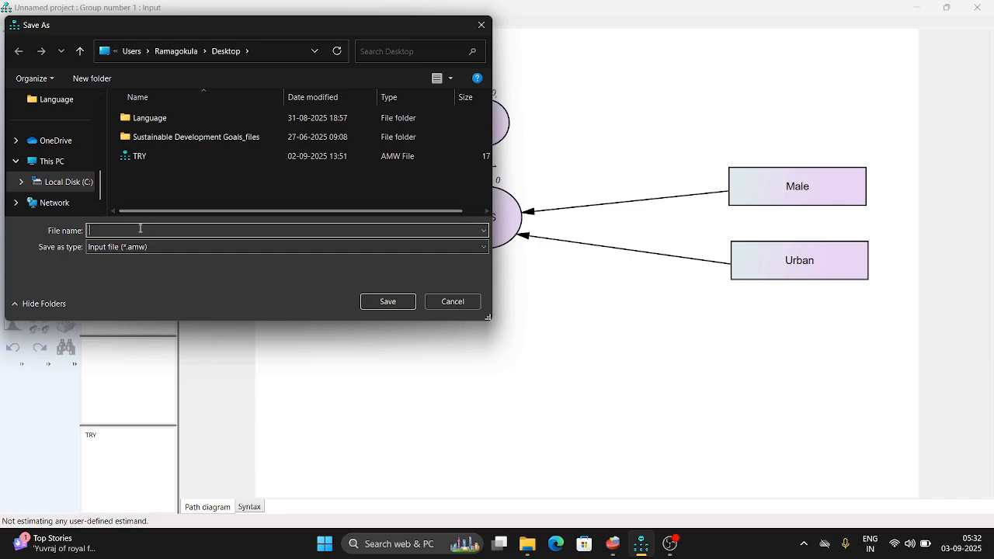
pyautogui.write('sam')
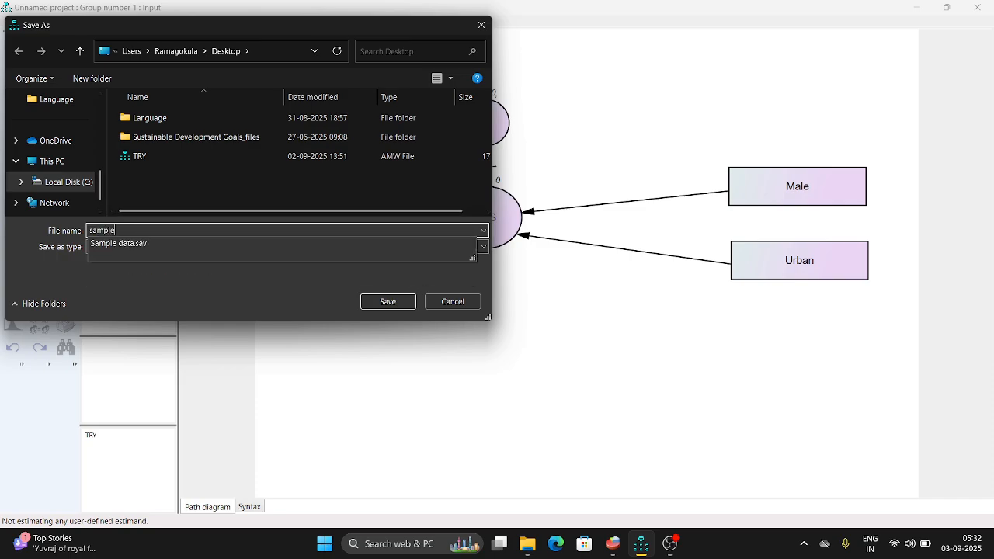
pyautogui.write('ple')
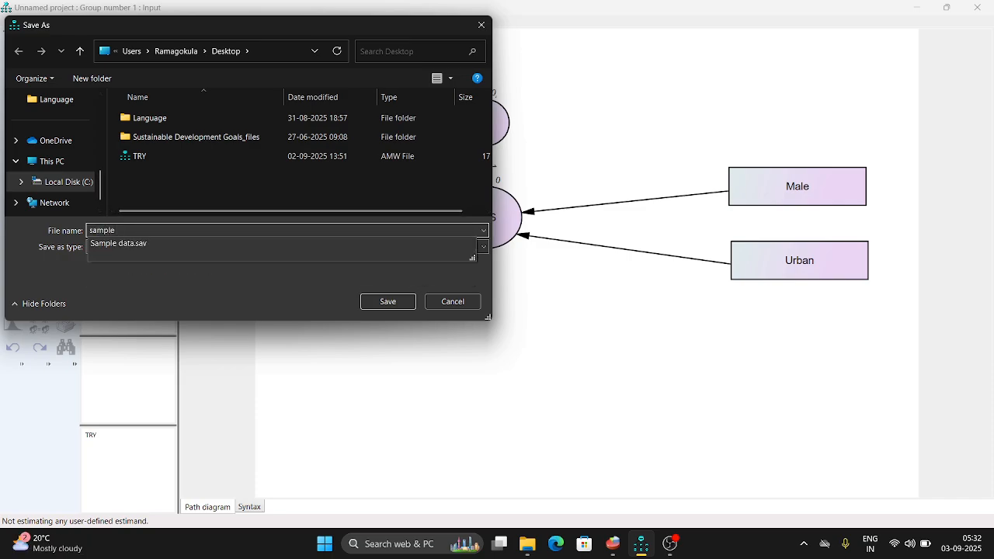
pyautogui.write(' am')
pyautogui.write('os')
pyautogui.press('BackSpace')
pyautogui.press('BackSpace')
pyautogui.press('BackSpace')
pyautogui.press('BackSpace')
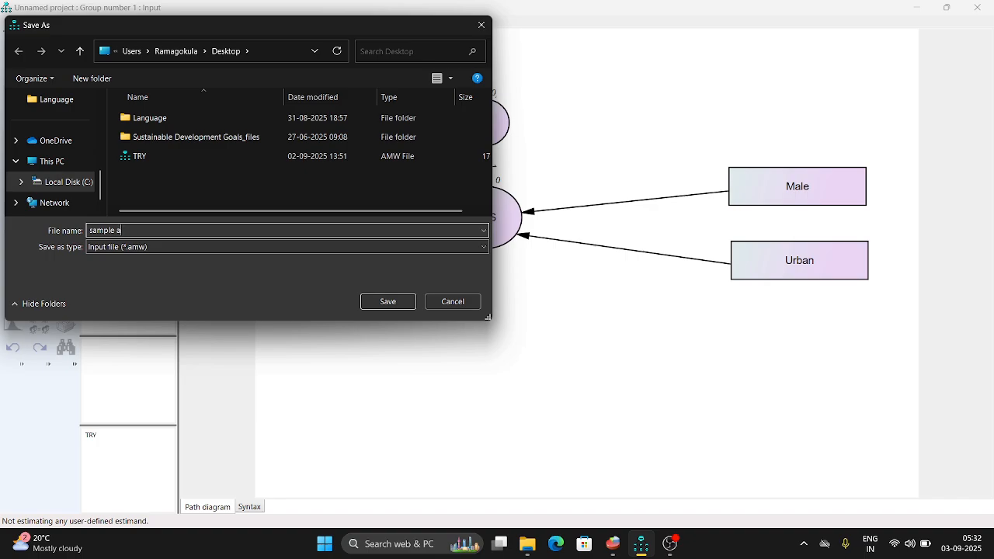
pyautogui.write('SEM')
pyautogui.click(400, 304)
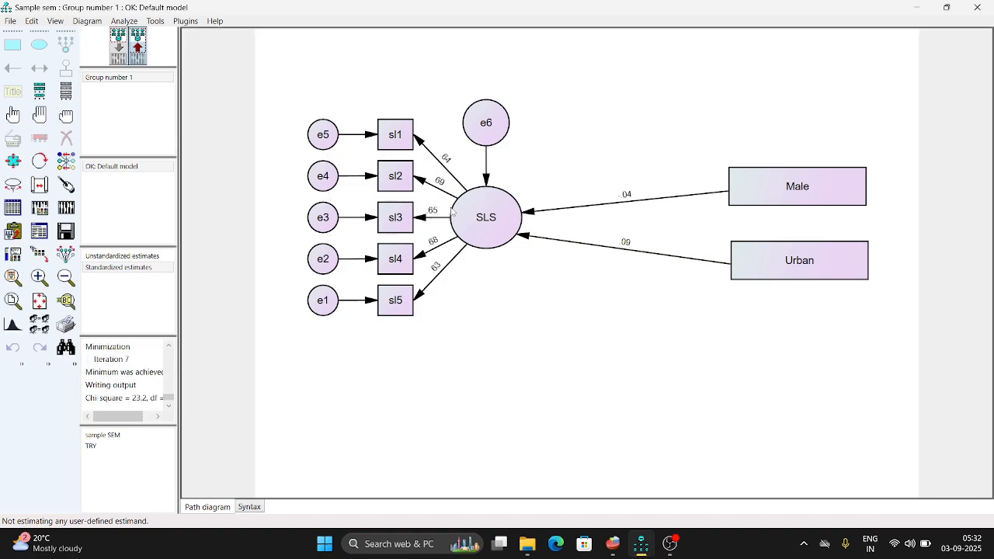
# Display the unstandardized estimates on the path diagram.
pyautogui.click(147, 257)
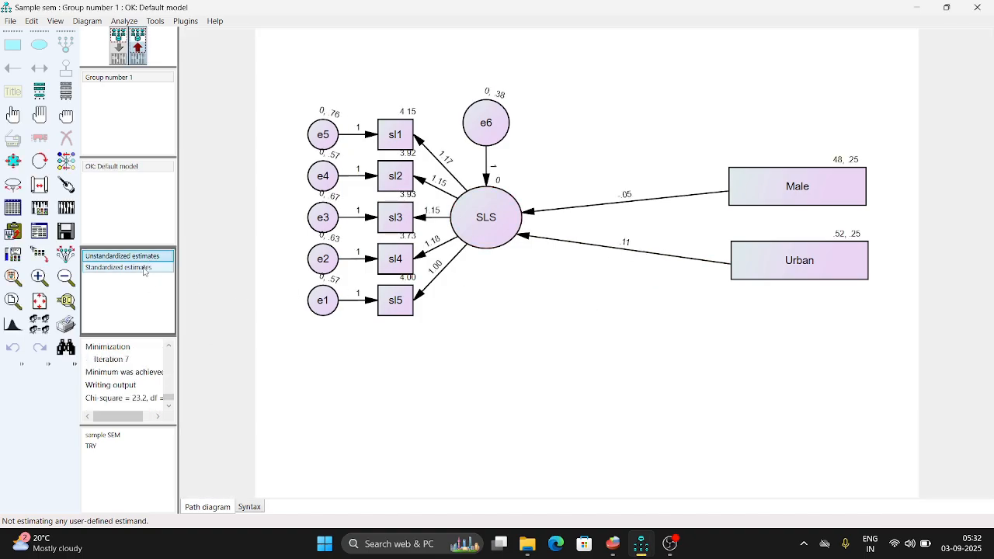
# Display the standardized estimates on the path diagram and open the text output in a maximized window.
pyautogui.click(144, 269)
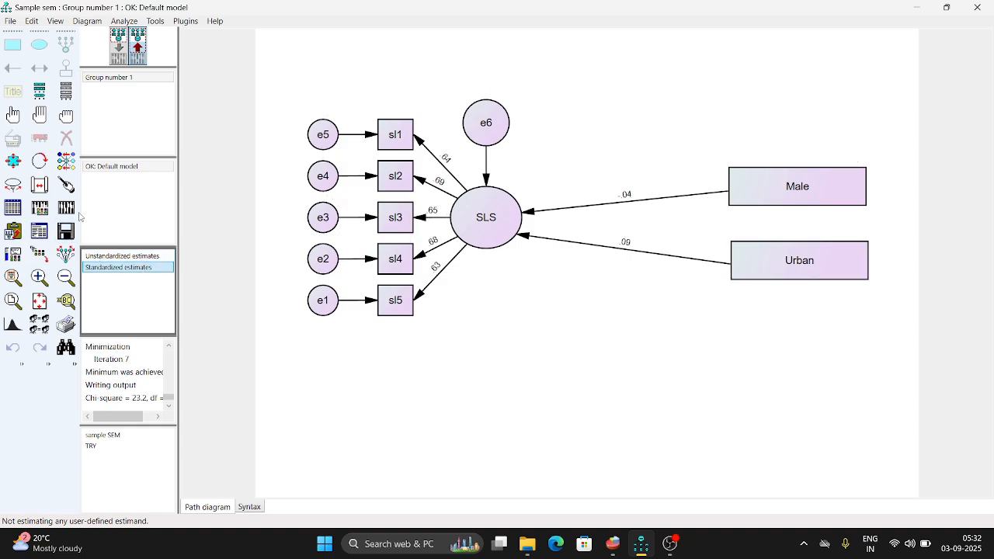
pyautogui.click(42, 237)
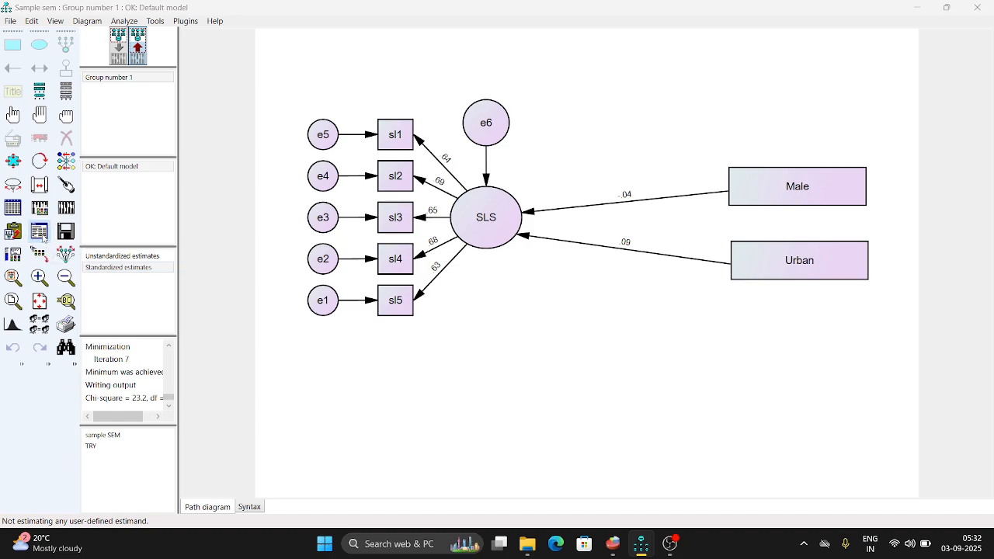
pyautogui.moveTo(641, 546)
pyautogui.click(677, 482)
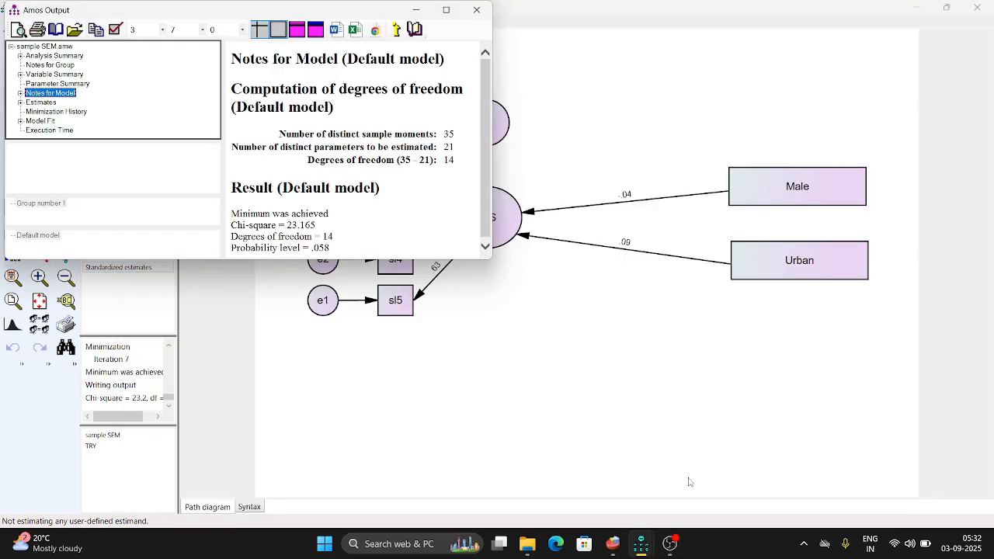
pyautogui.click(446, 10)
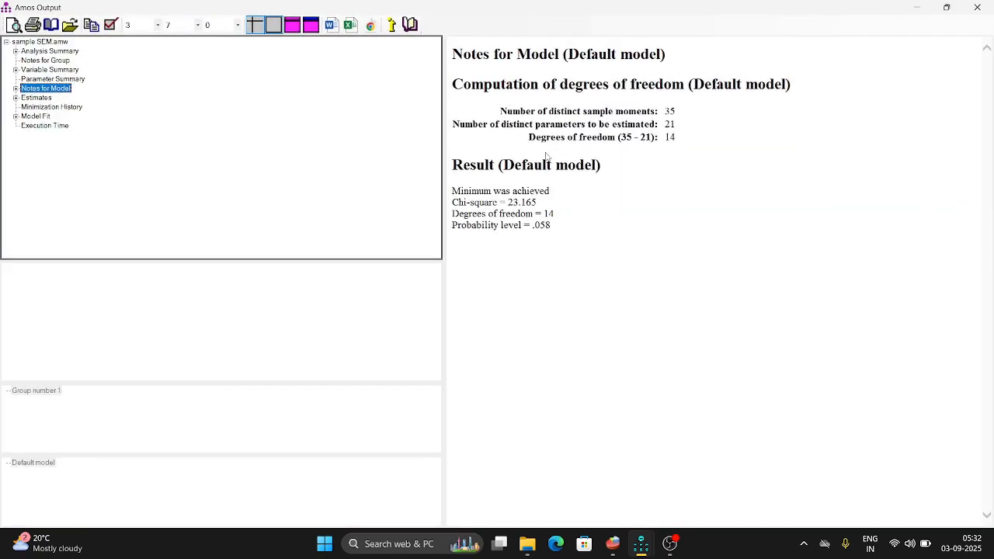
# Examine the model fit summary, including CMIN, the baseline comparisons and RMSEA, and minimize the output to return to the path diagram.
pyautogui.click(47, 116)
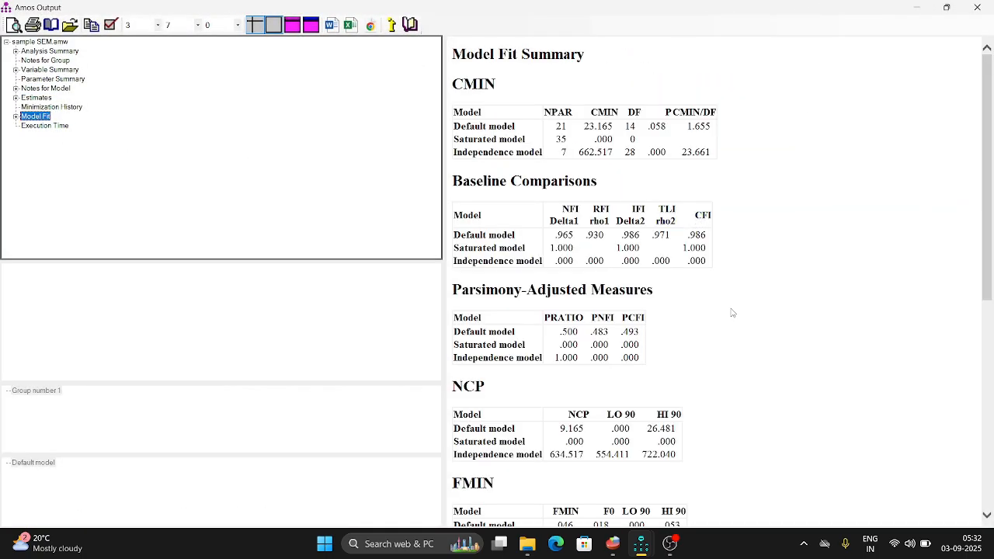
pyautogui.scroll(-3, 732, 313)
pyautogui.scroll(-2, 730, 316)
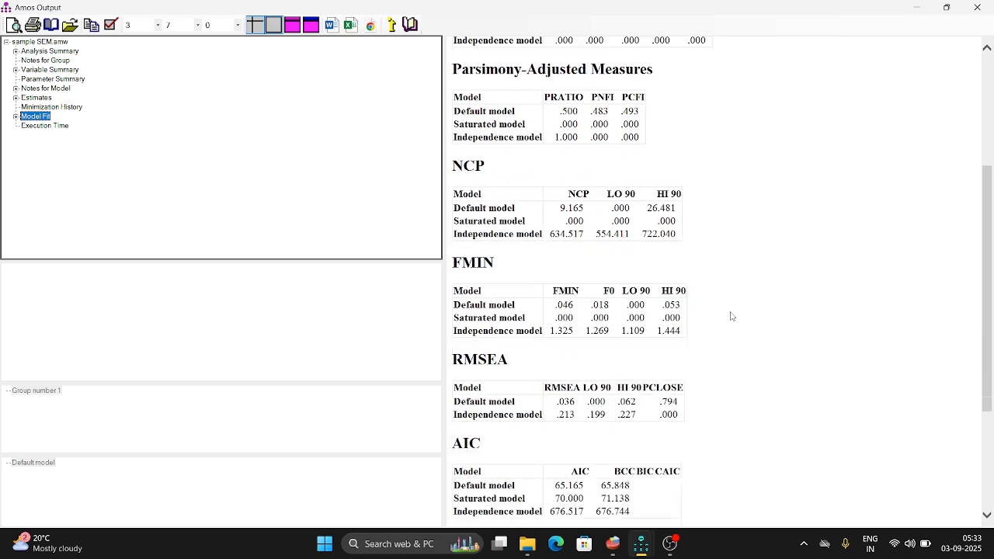
pyautogui.scroll(5, 722, 347)
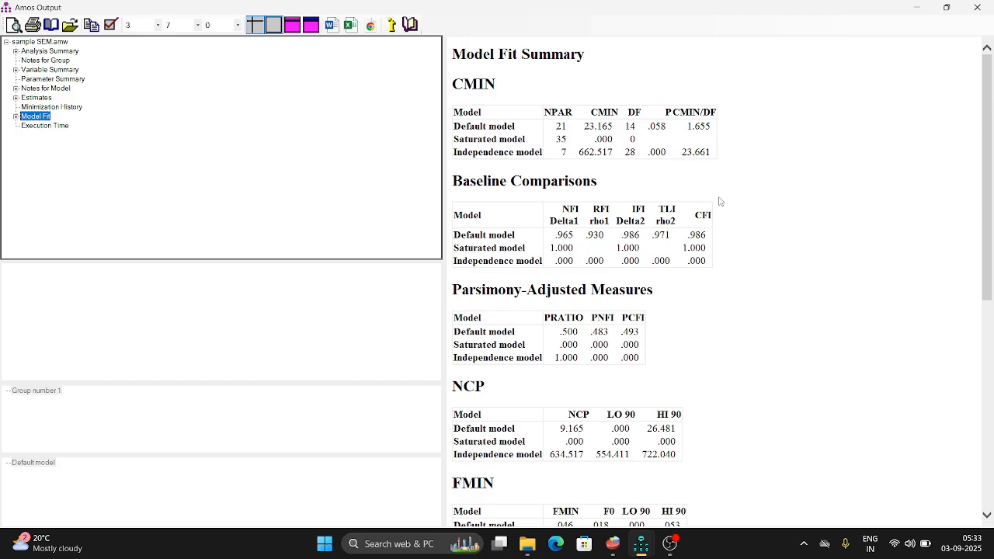
pyautogui.scroll(-8, 742, 305)
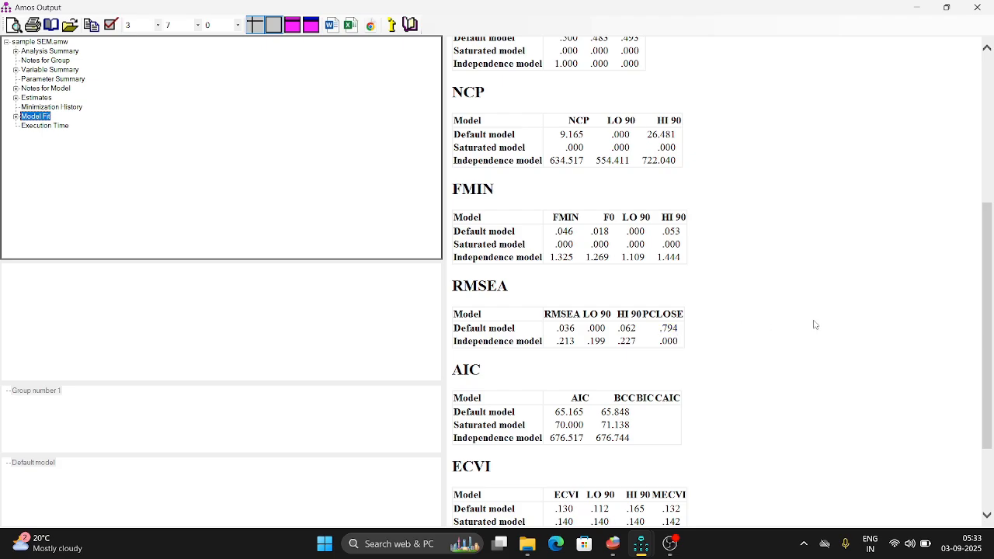
pyautogui.click(915, 8)
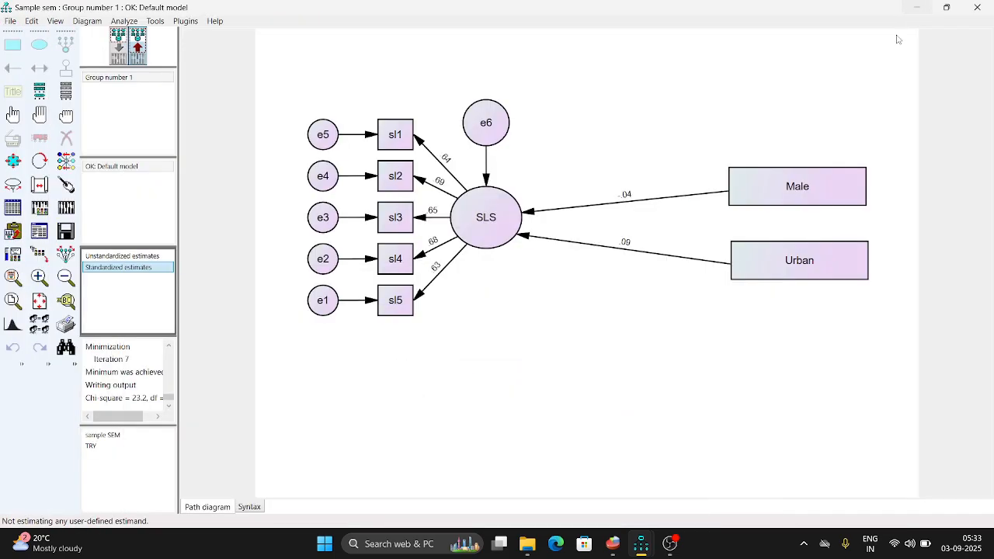